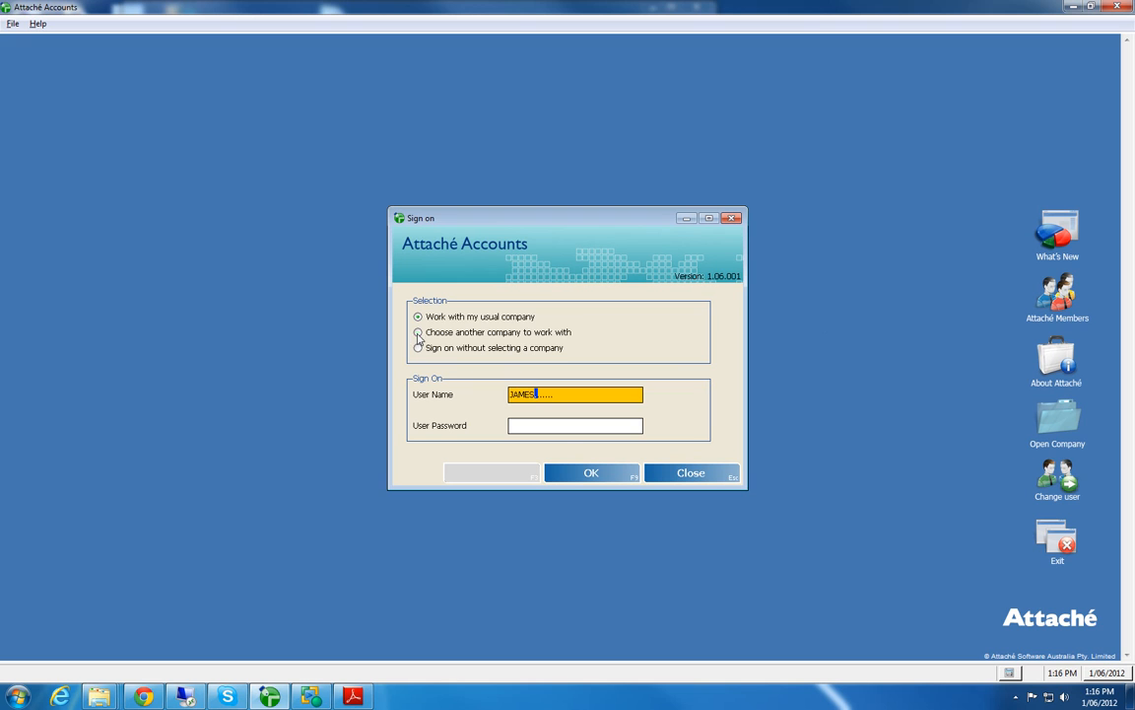
Step: Sign on with the user password, choosing another company to work with, and open the AWESOME DEMONSTRATION company
{"action": "left_click", "coordinate": [540, 426]}
{"action": "type", "text": "****"}
{"action": "key", "text": "Return"}
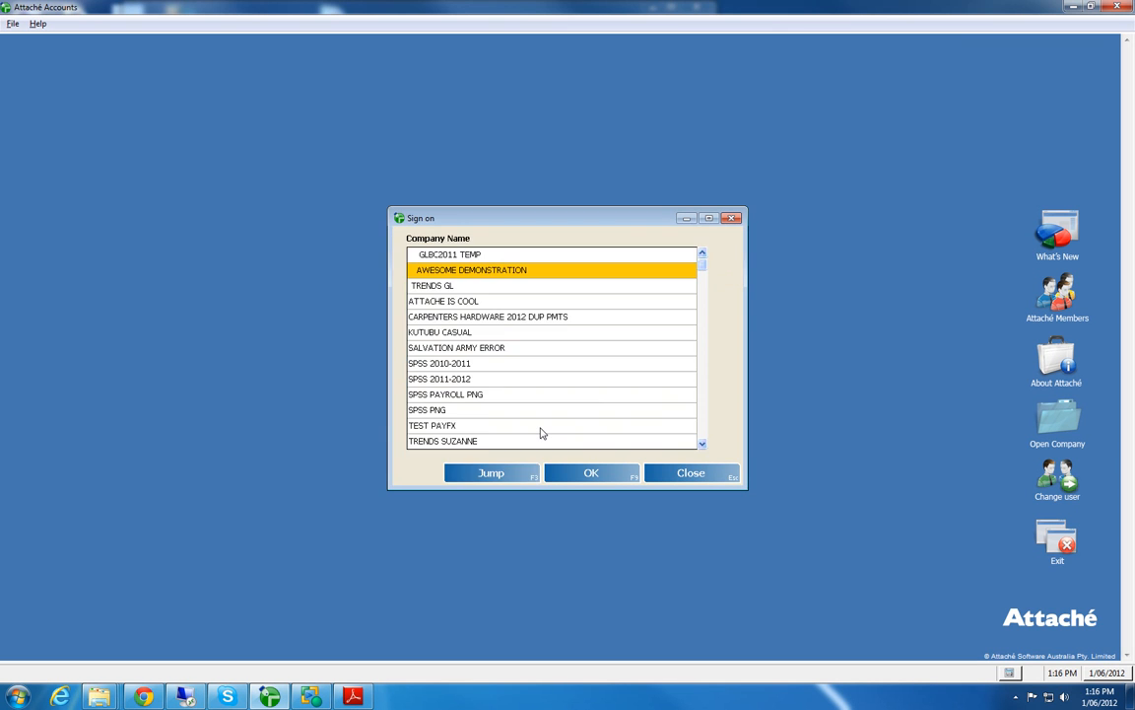
{"action": "double_click", "coordinate": [498, 274]}
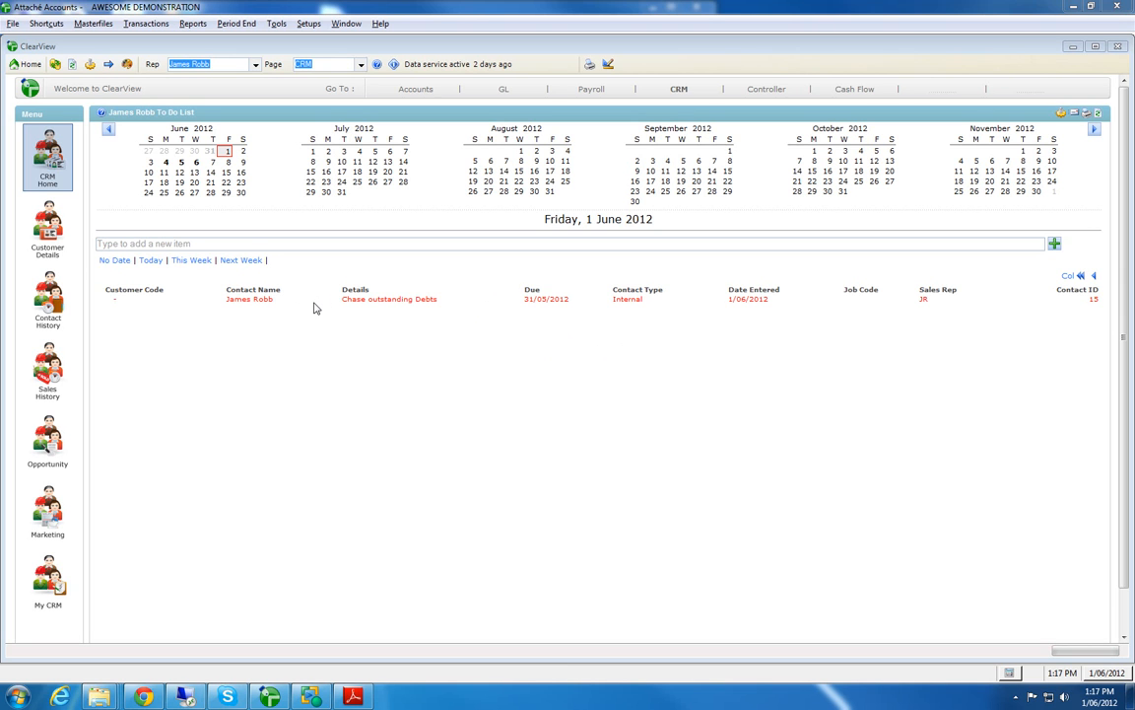
Step: Open the Chase outstanding Debts task series, check its recurrence settings, and accept the task
{"action": "left_click", "coordinate": [370, 305]}
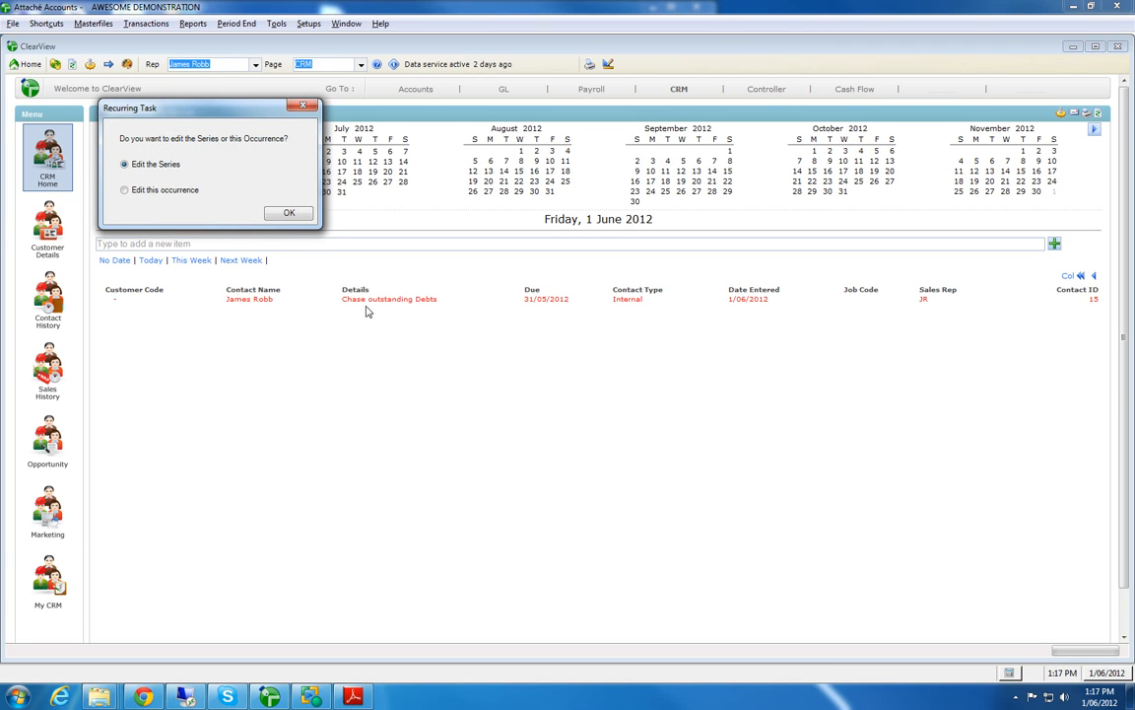
{"action": "left_click", "coordinate": [275, 215]}
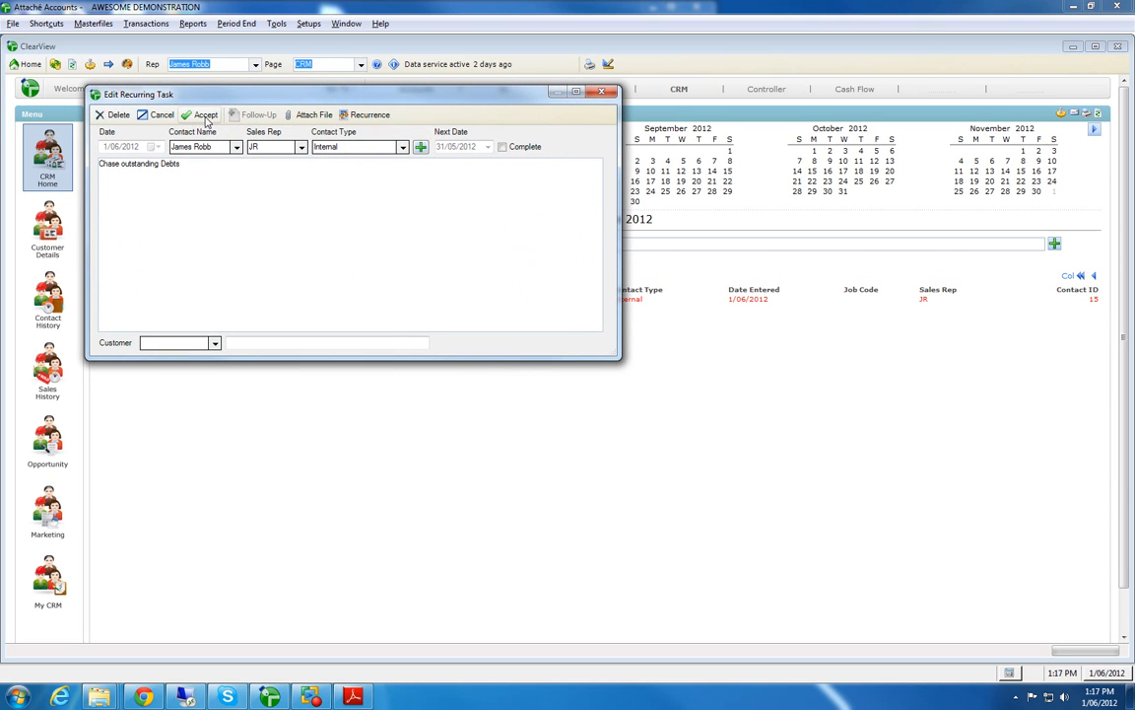
{"action": "left_click", "coordinate": [380, 116]}
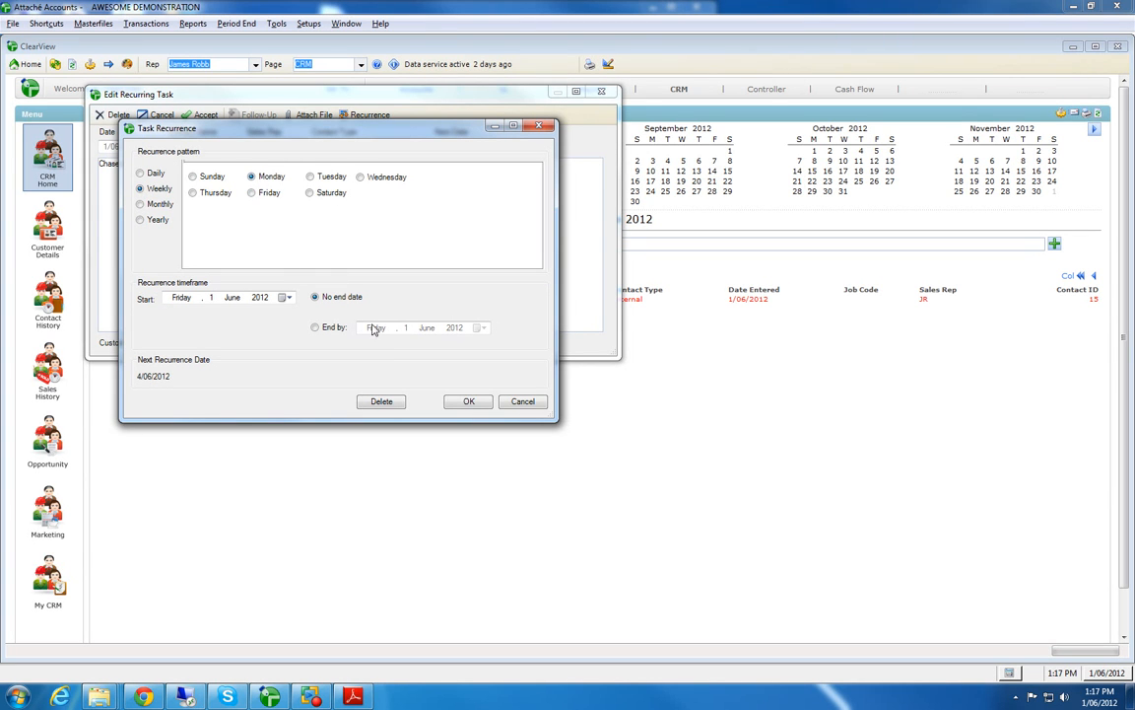
{"action": "left_click", "coordinate": [471, 401]}
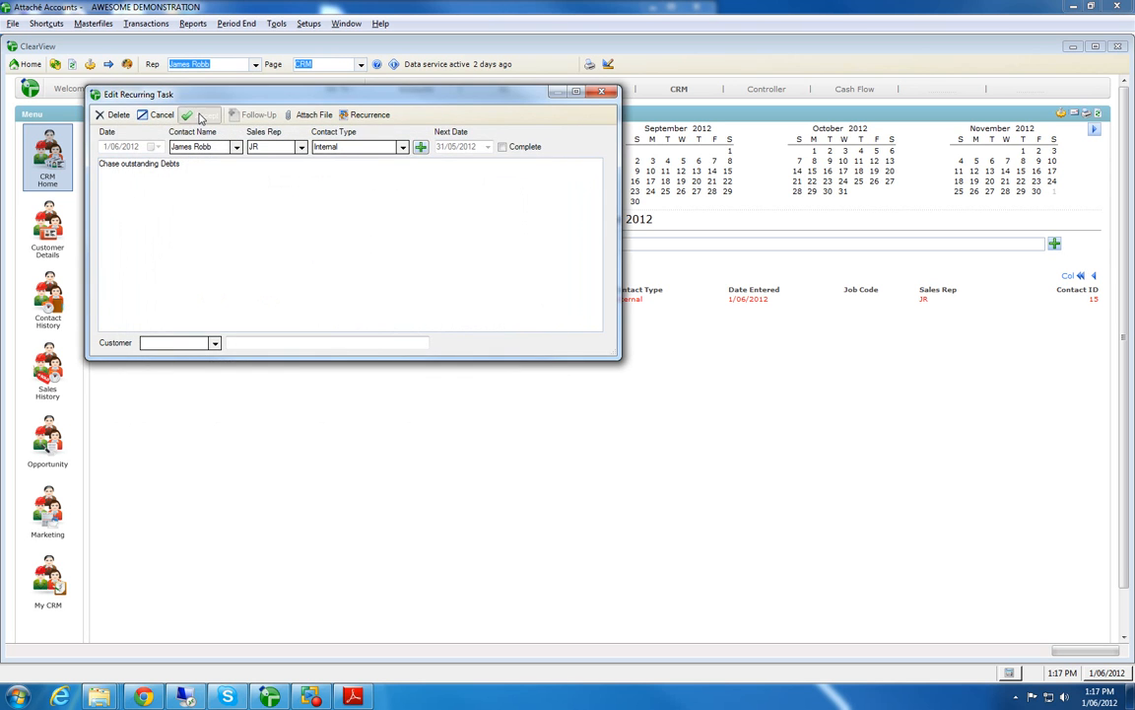
{"action": "left_click", "coordinate": [197, 116]}
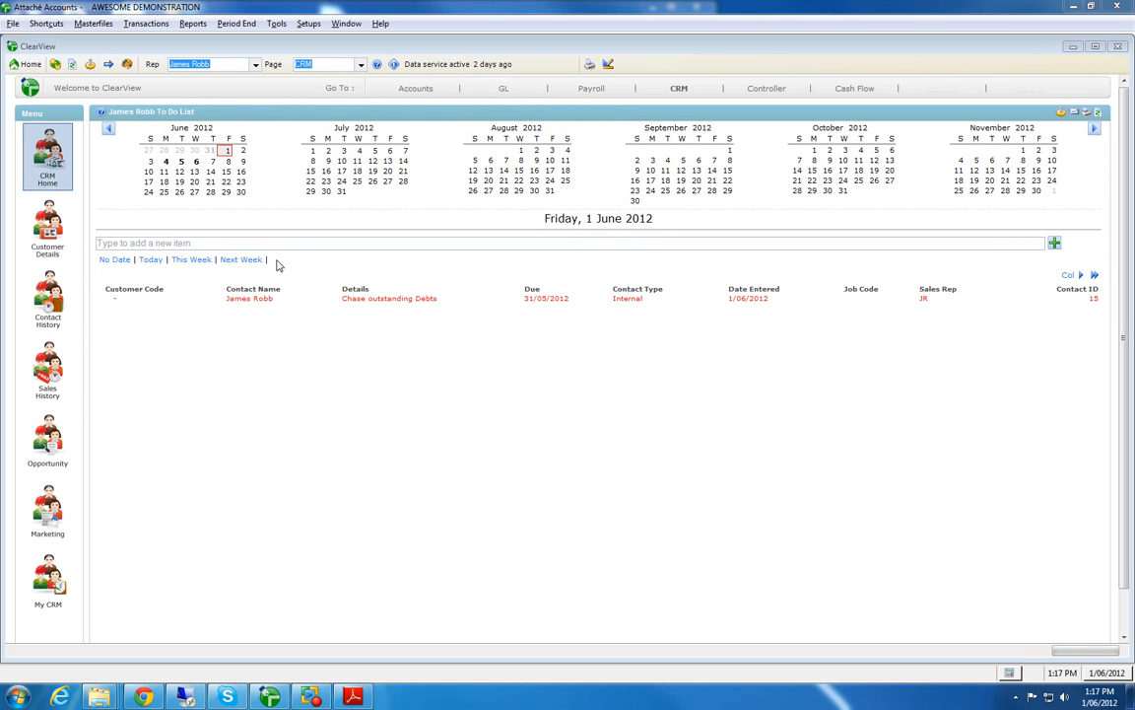
Step: Show the Customer Balances from the Accounts Customers page in full screen and sort them by 60 Days, then by 90 Days
{"action": "mouse_move", "coordinate": [416, 89]}
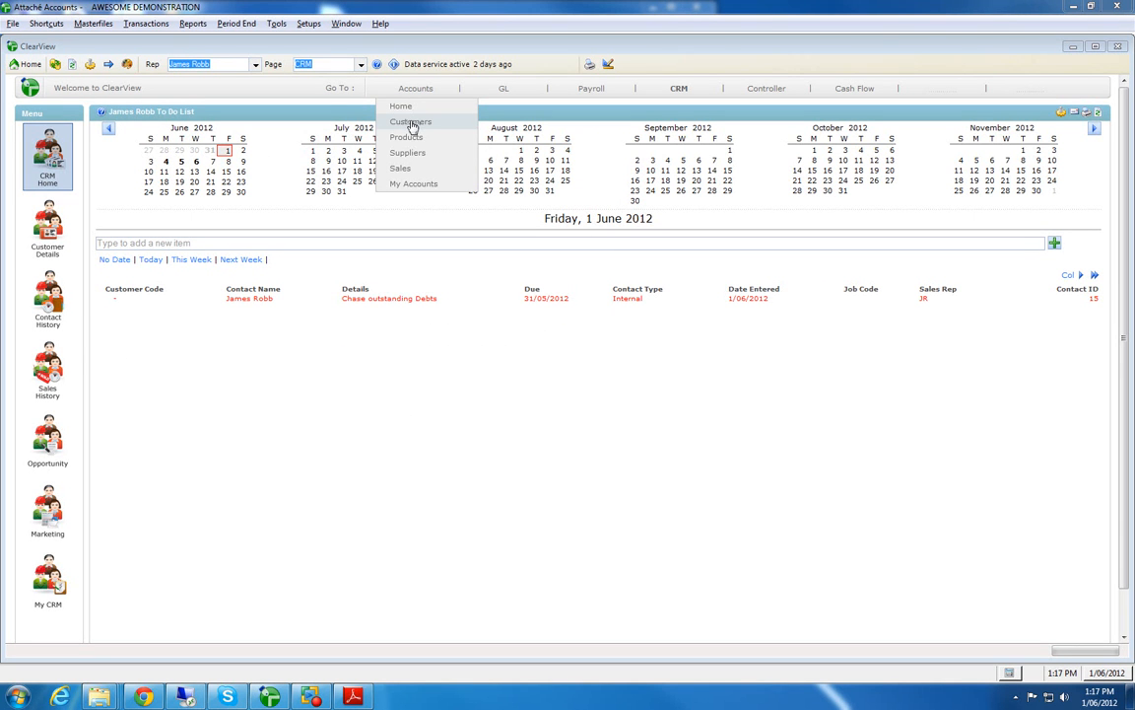
{"action": "left_click", "coordinate": [411, 122]}
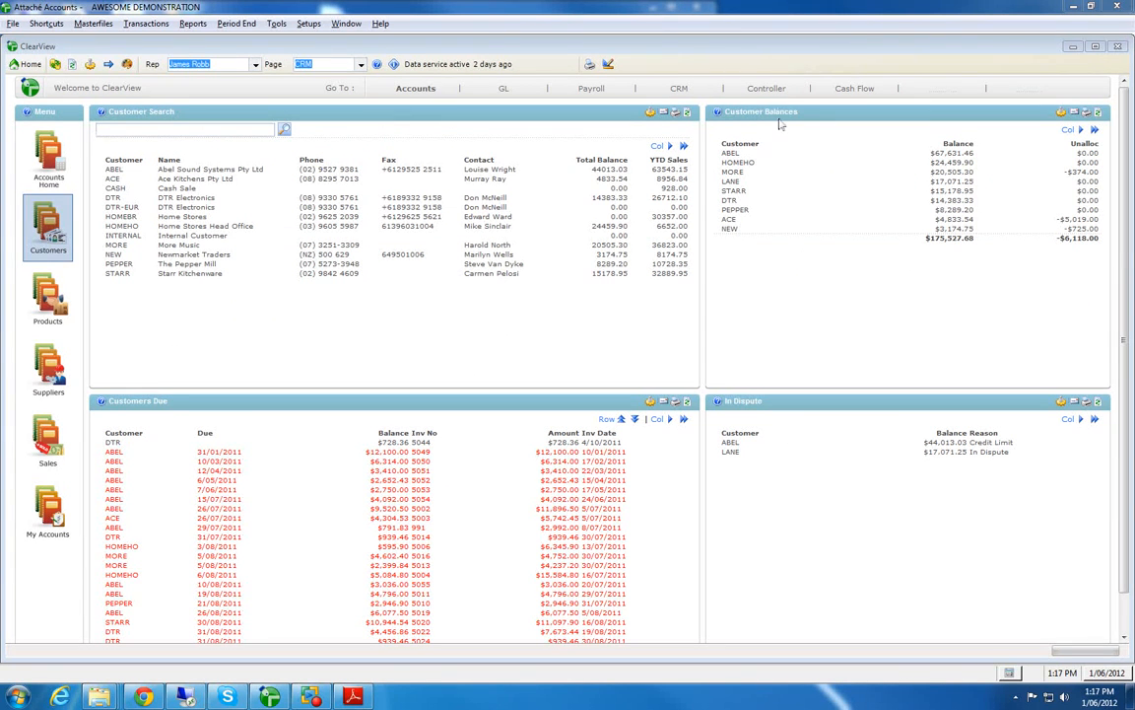
{"action": "right_click", "coordinate": [840, 118]}
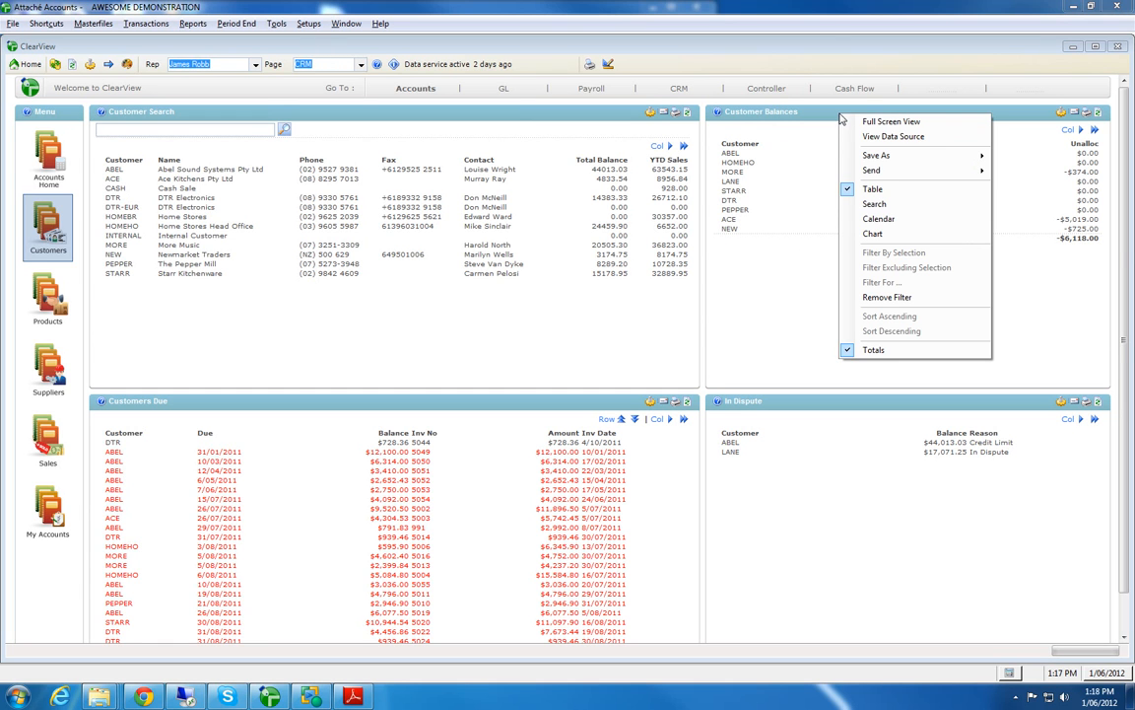
{"action": "left_click", "coordinate": [898, 122]}
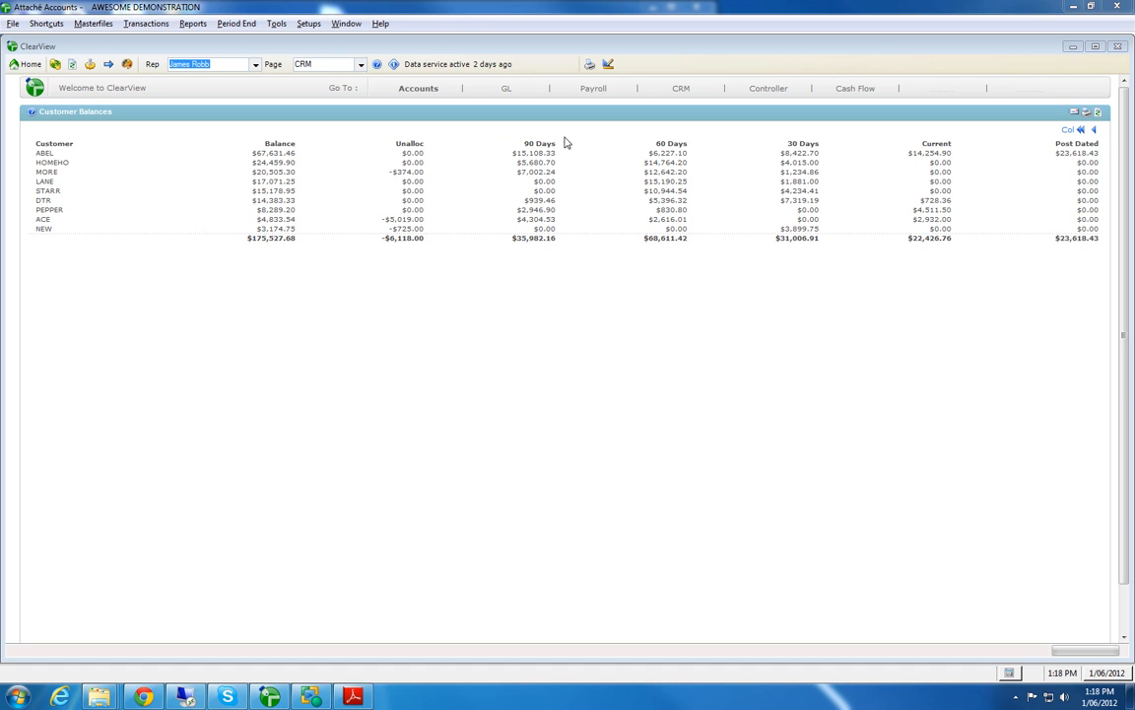
{"action": "left_click", "coordinate": [674, 145]}
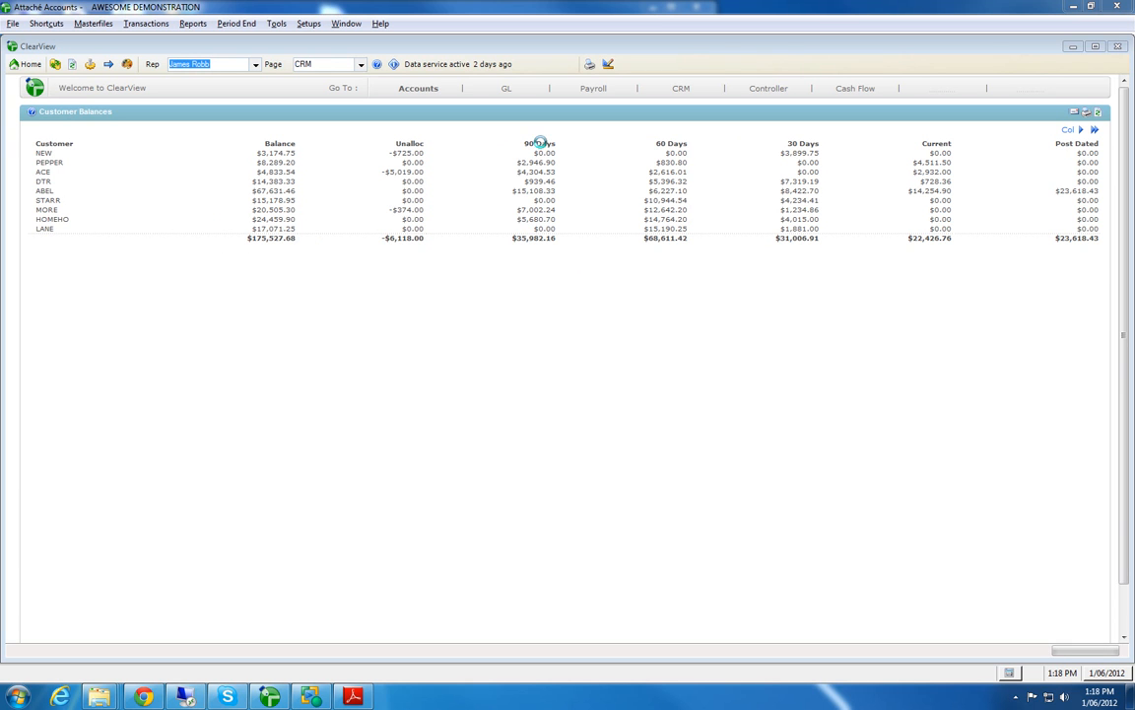
{"action": "left_click", "coordinate": [540, 145]}
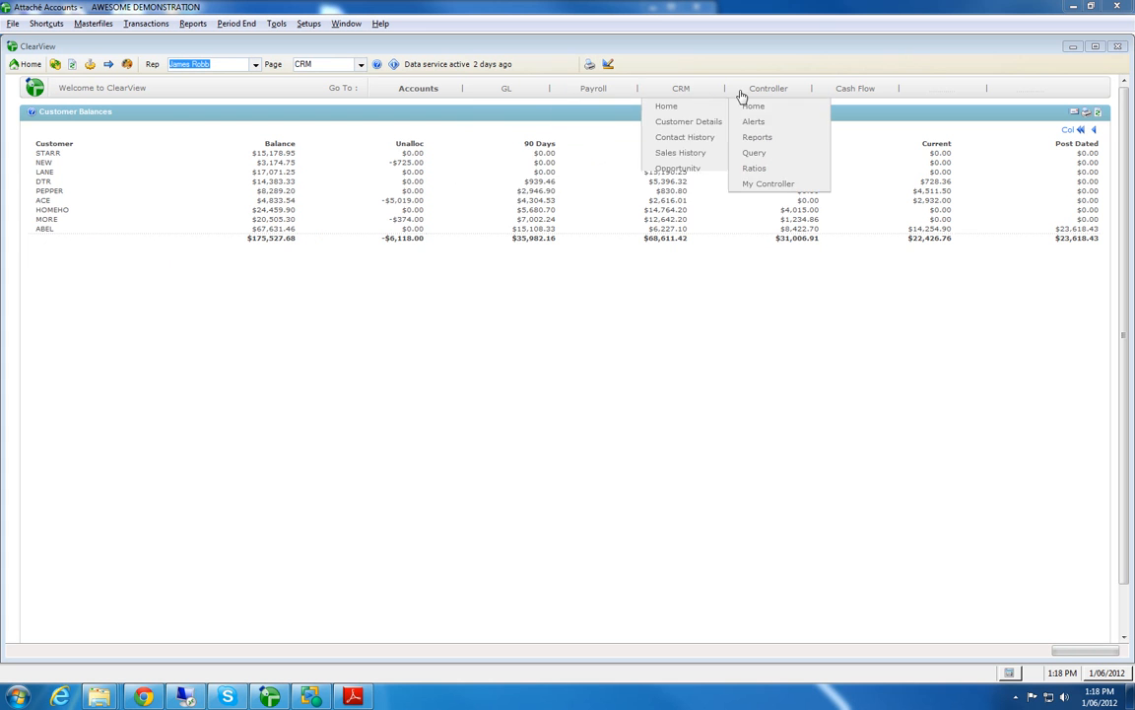
Step: On the CRM Marketing page, tag contacts by running and appending the saved query Overdue Debtors.qry
{"action": "left_click", "coordinate": [687, 91]}
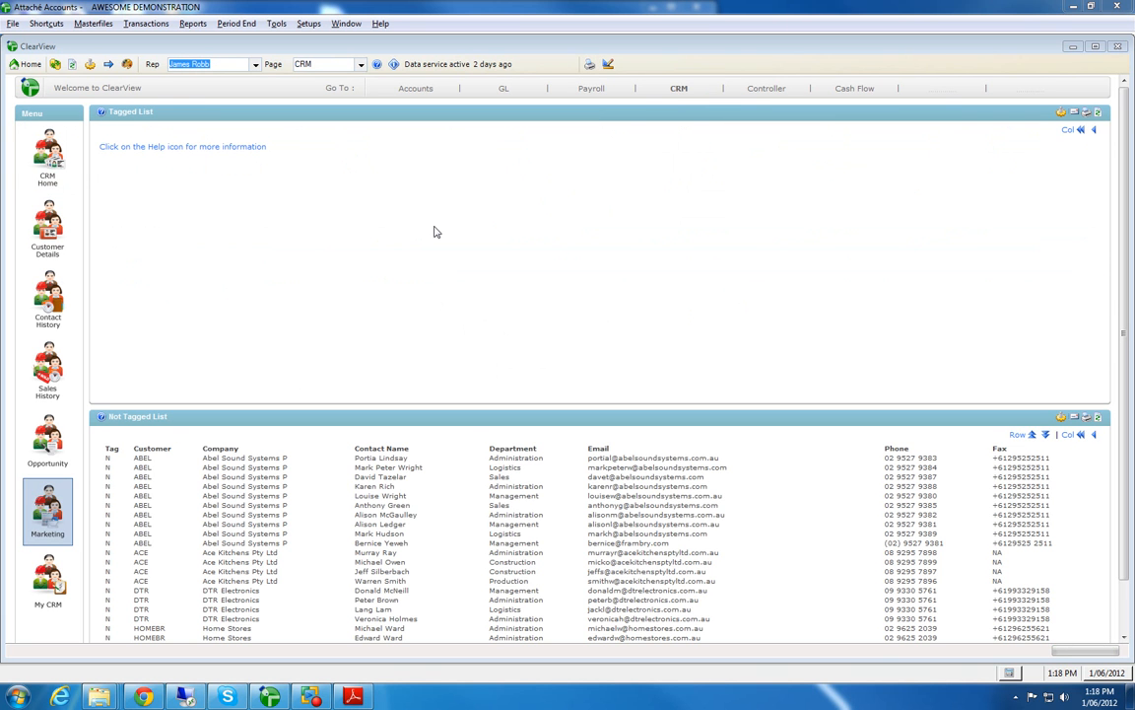
{"action": "right_click", "coordinate": [437, 232]}
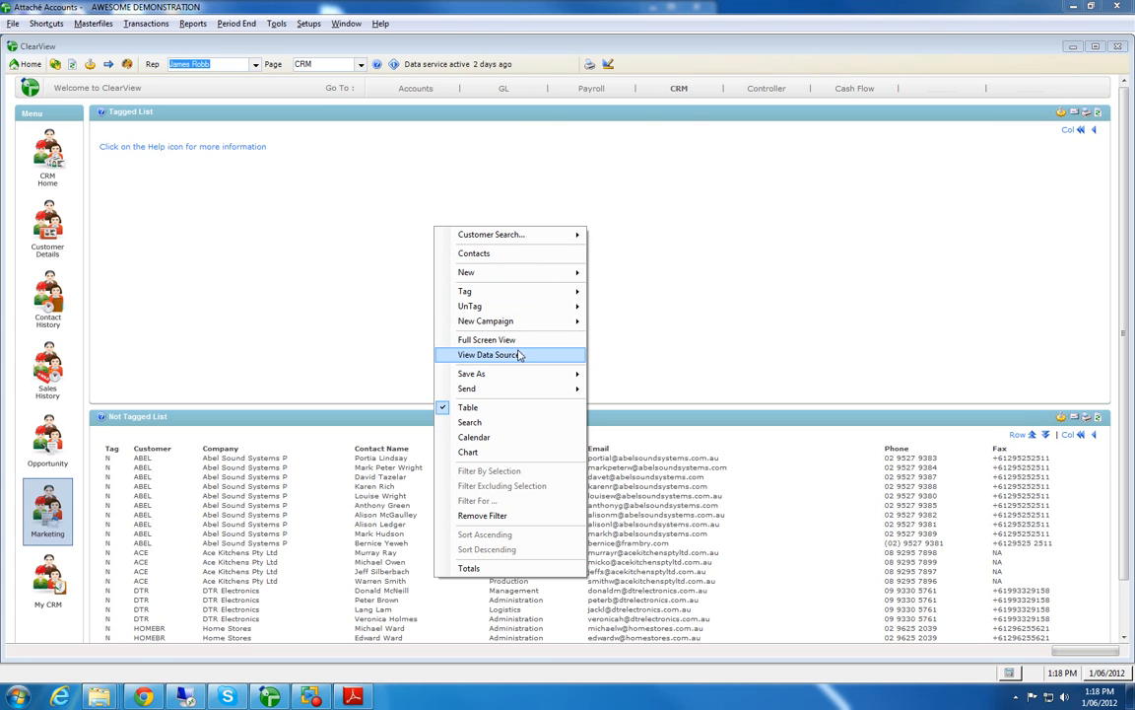
{"action": "mouse_move", "coordinate": [493, 292]}
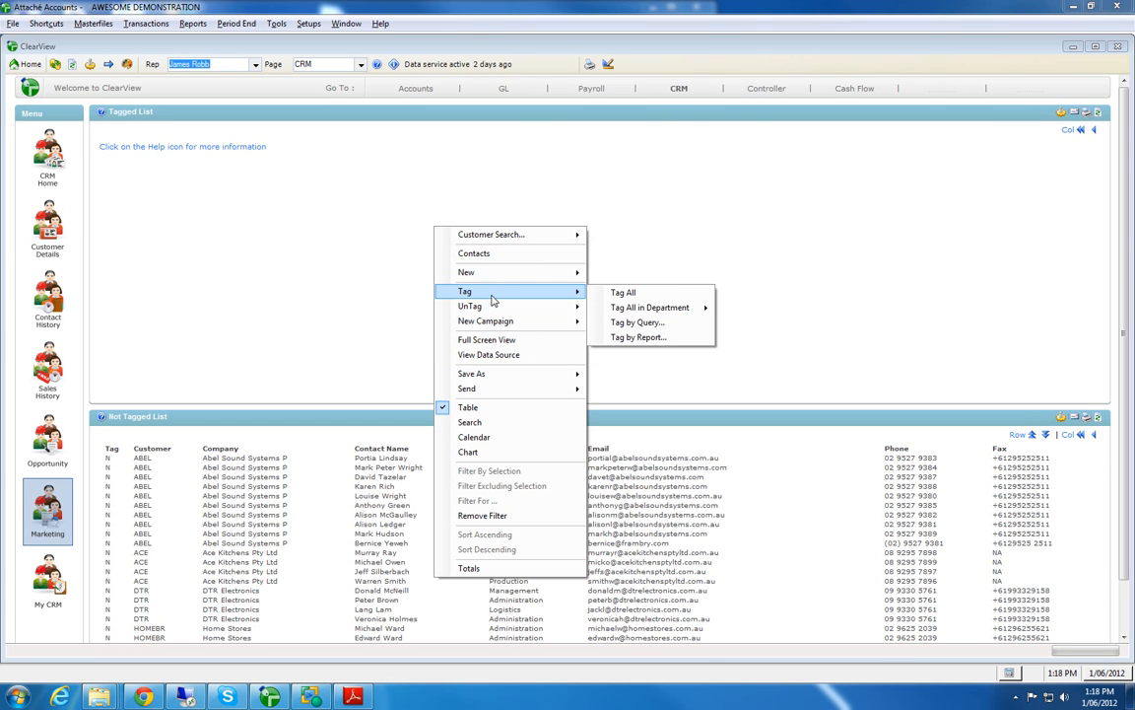
{"action": "left_click", "coordinate": [631, 323]}
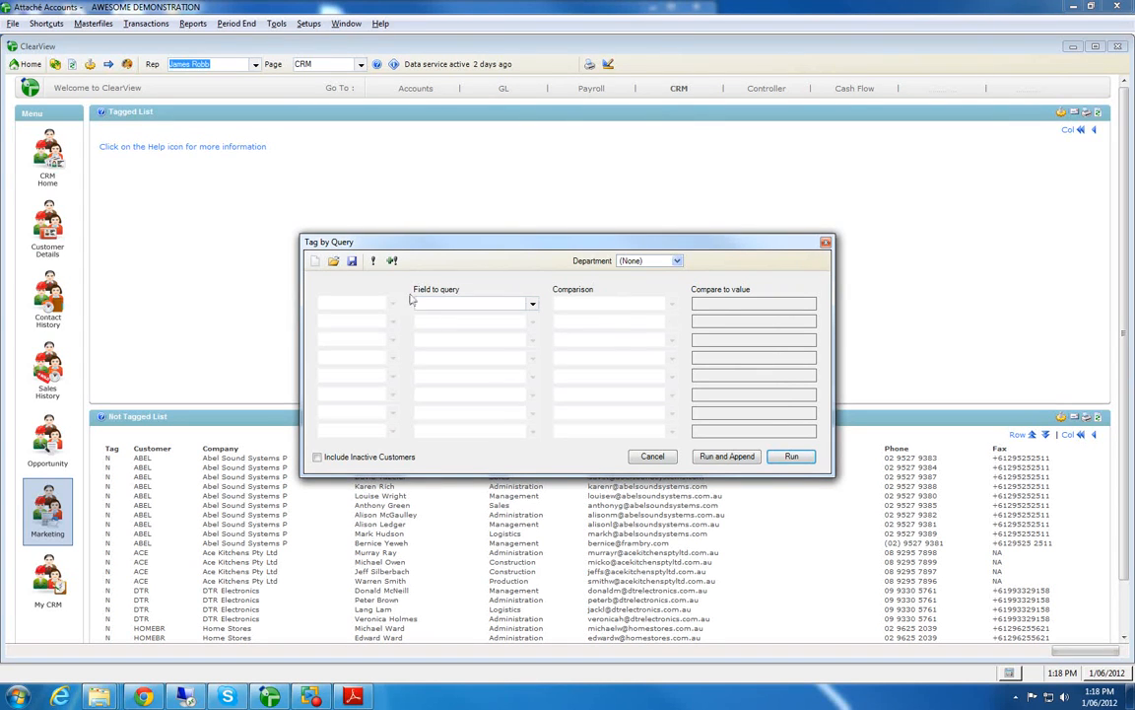
{"action": "left_click", "coordinate": [334, 262]}
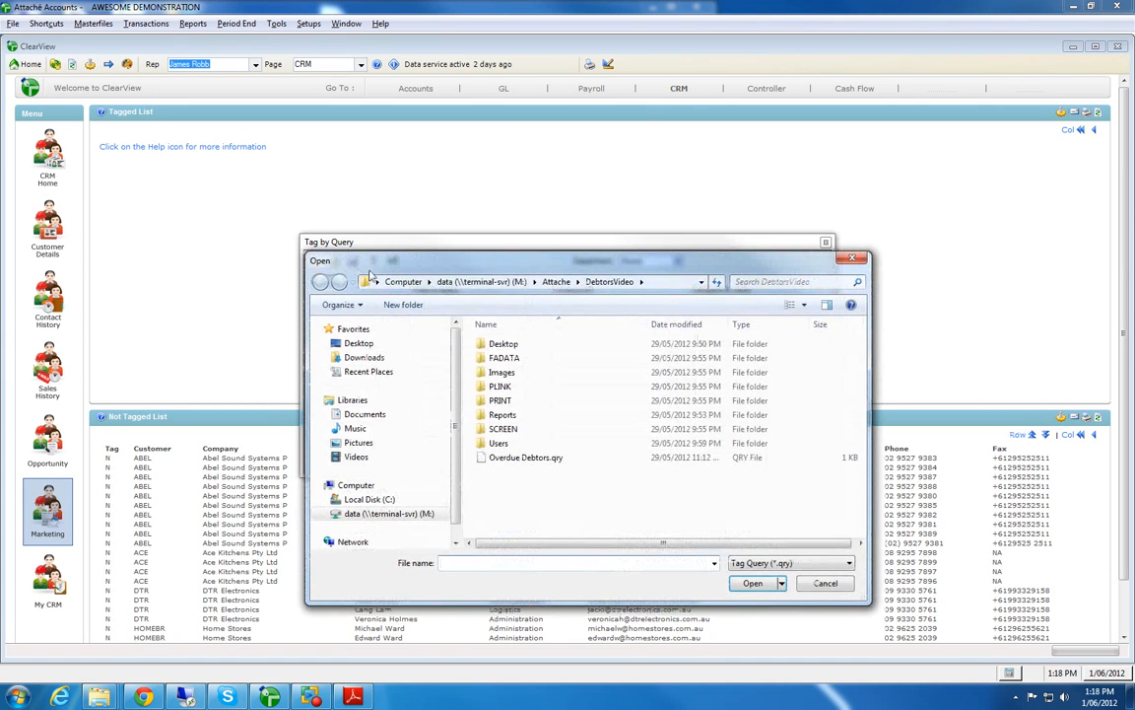
{"action": "left_click", "coordinate": [531, 458]}
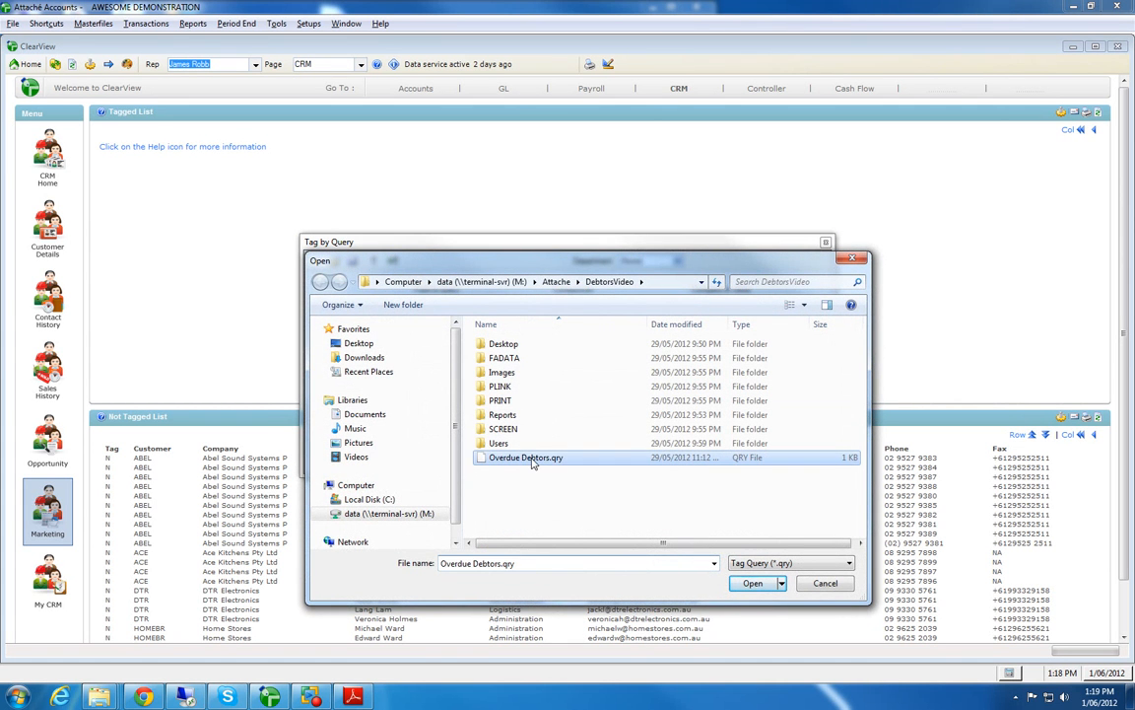
{"action": "left_click", "coordinate": [751, 582]}
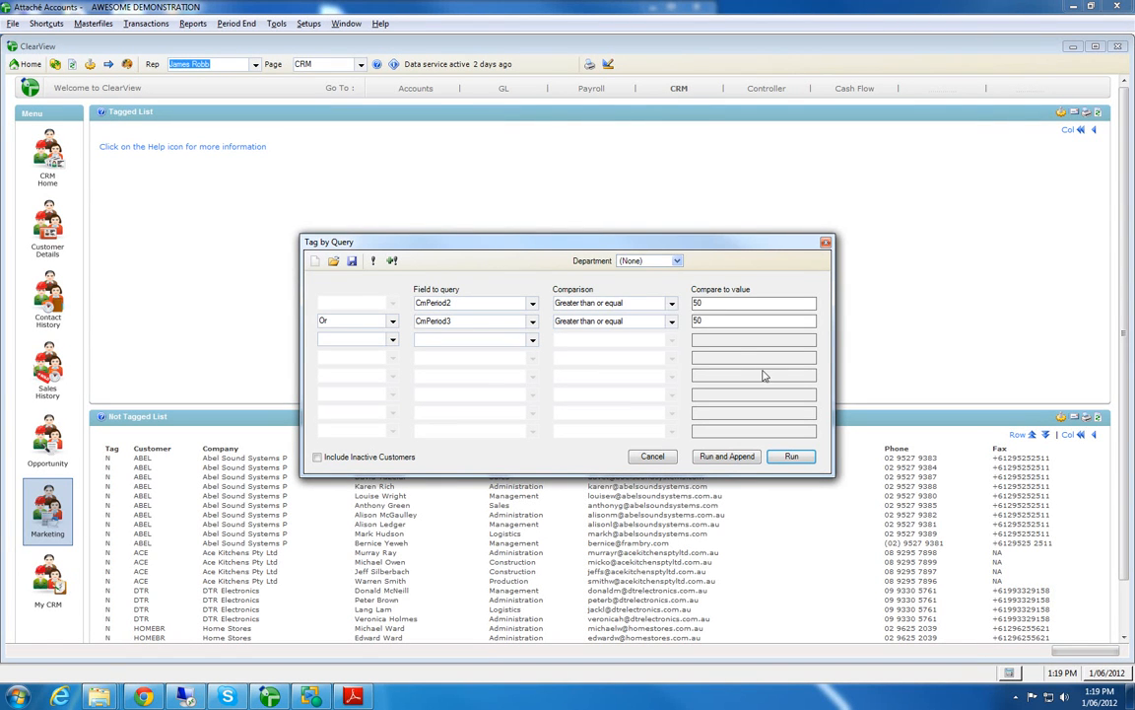
{"action": "left_click", "coordinate": [728, 457]}
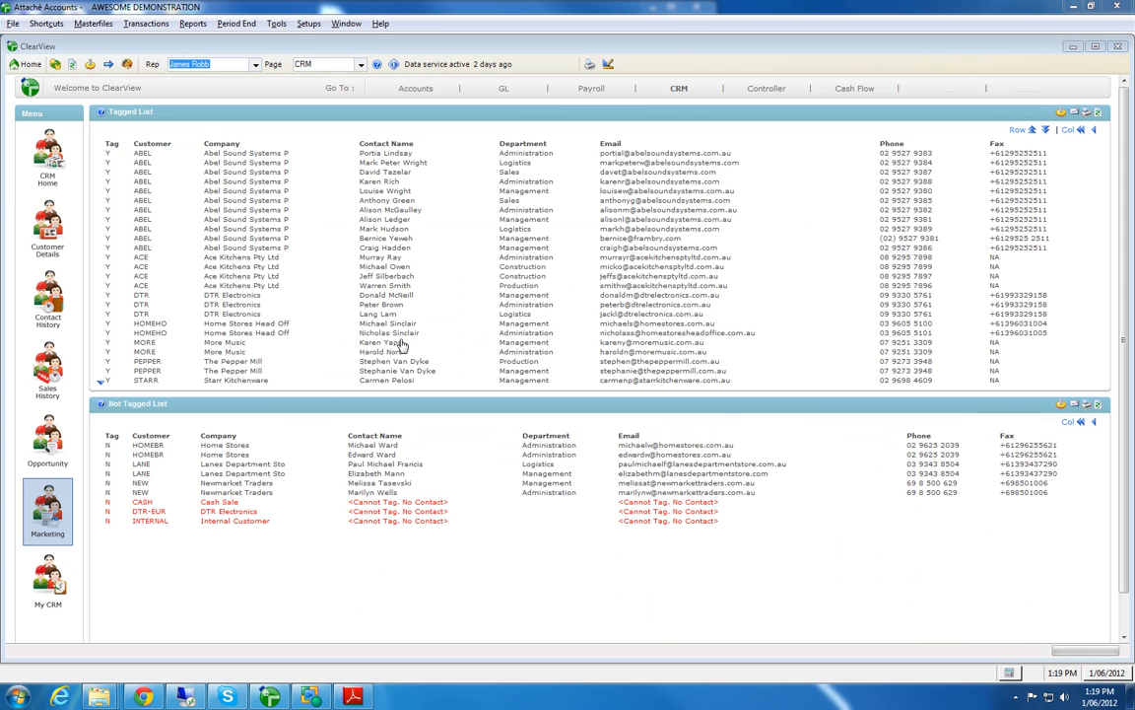
Step: Show the Tagged List in full screen and filter it to contacts in the Administration department
{"action": "right_click", "coordinate": [483, 122]}
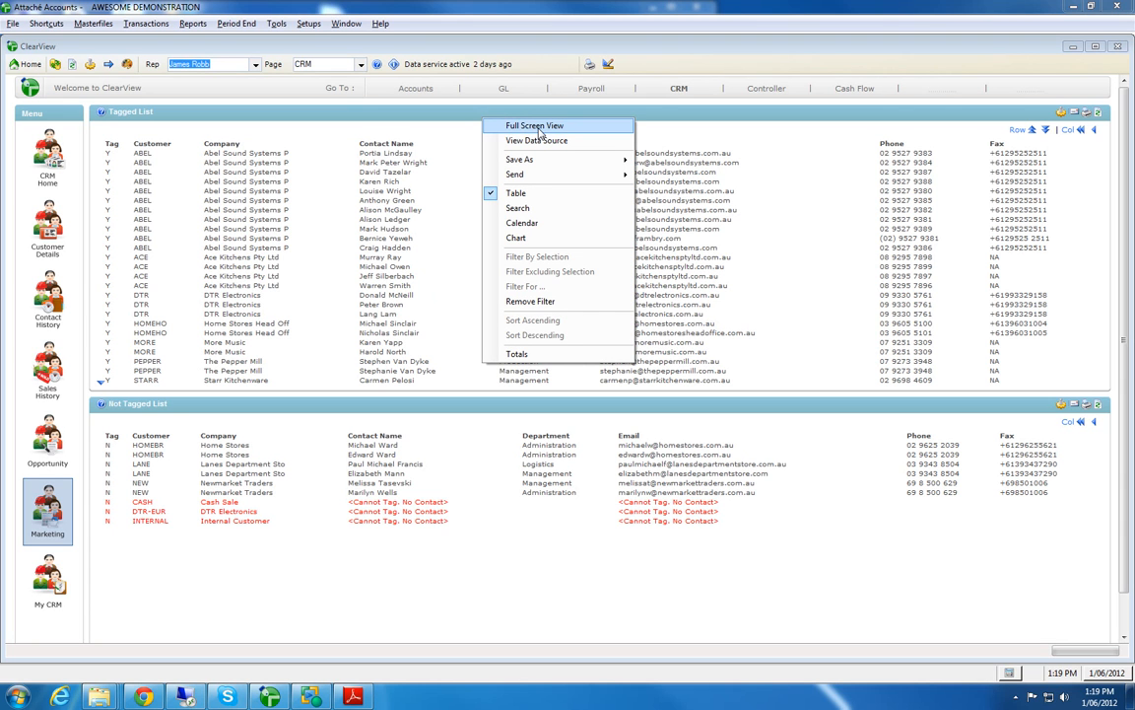
{"action": "left_click", "coordinate": [537, 126]}
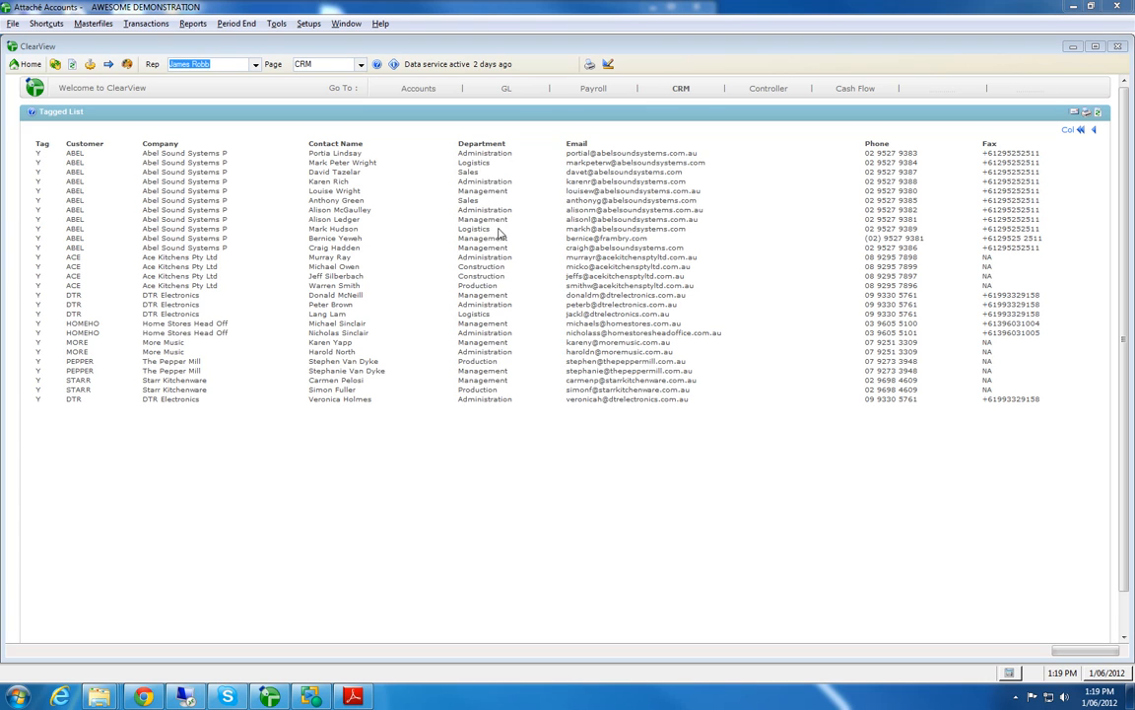
{"action": "right_click", "coordinate": [486, 159]}
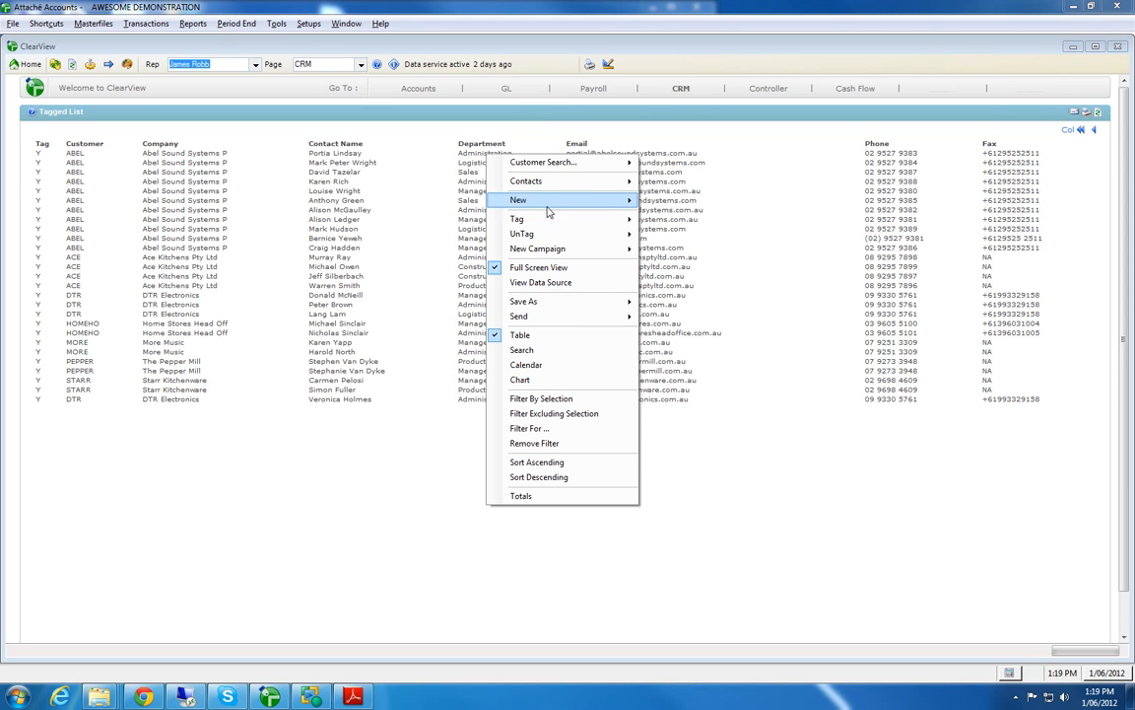
{"action": "left_click", "coordinate": [559, 398]}
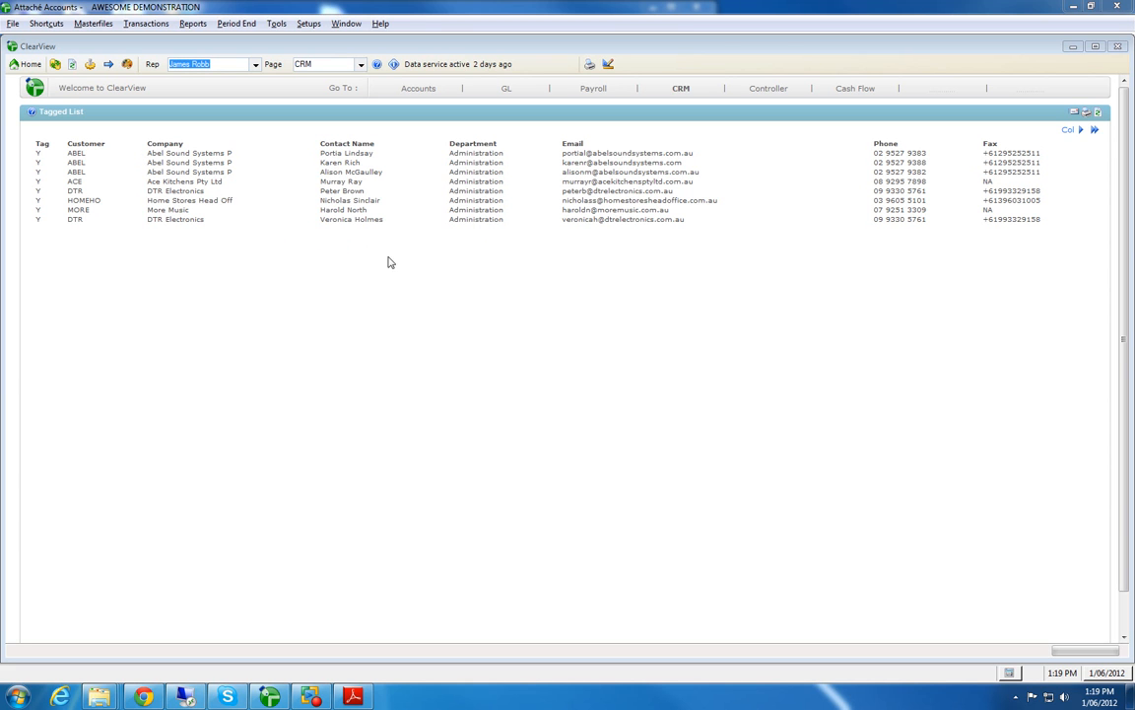
Step: Create a new email campaign for the filtered contacts, load the template JamesCustOutstanding2.htm, and enlarge the message window
{"action": "right_click", "coordinate": [472, 273]}
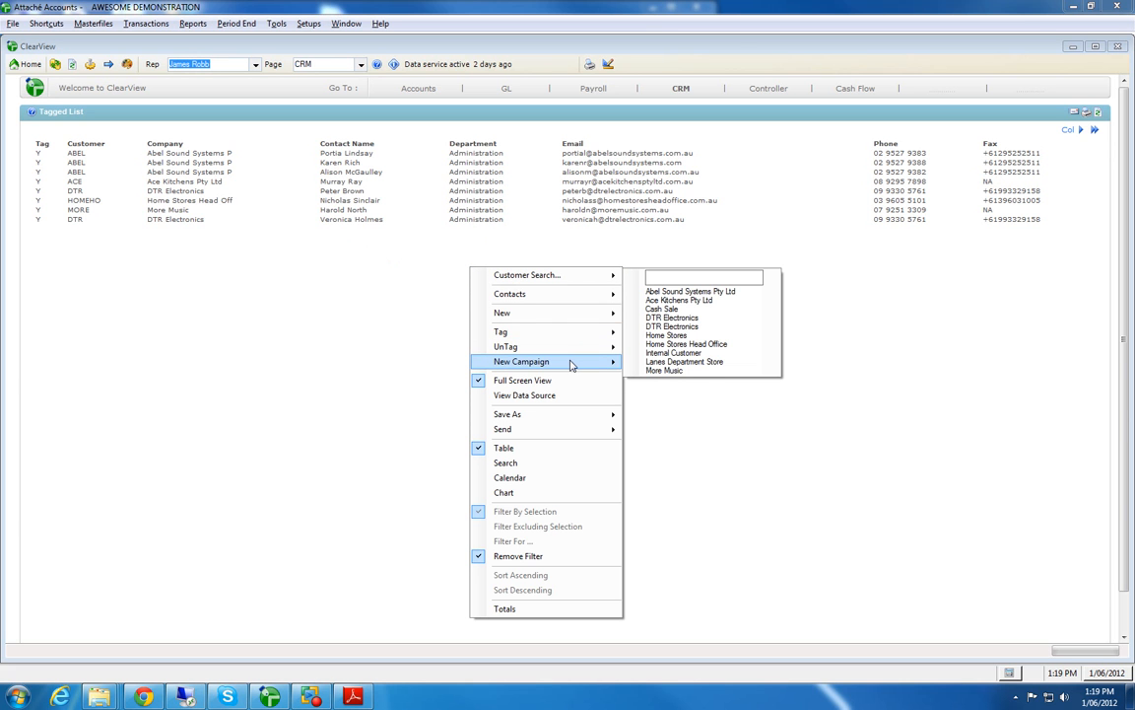
{"action": "mouse_move", "coordinate": [571, 366]}
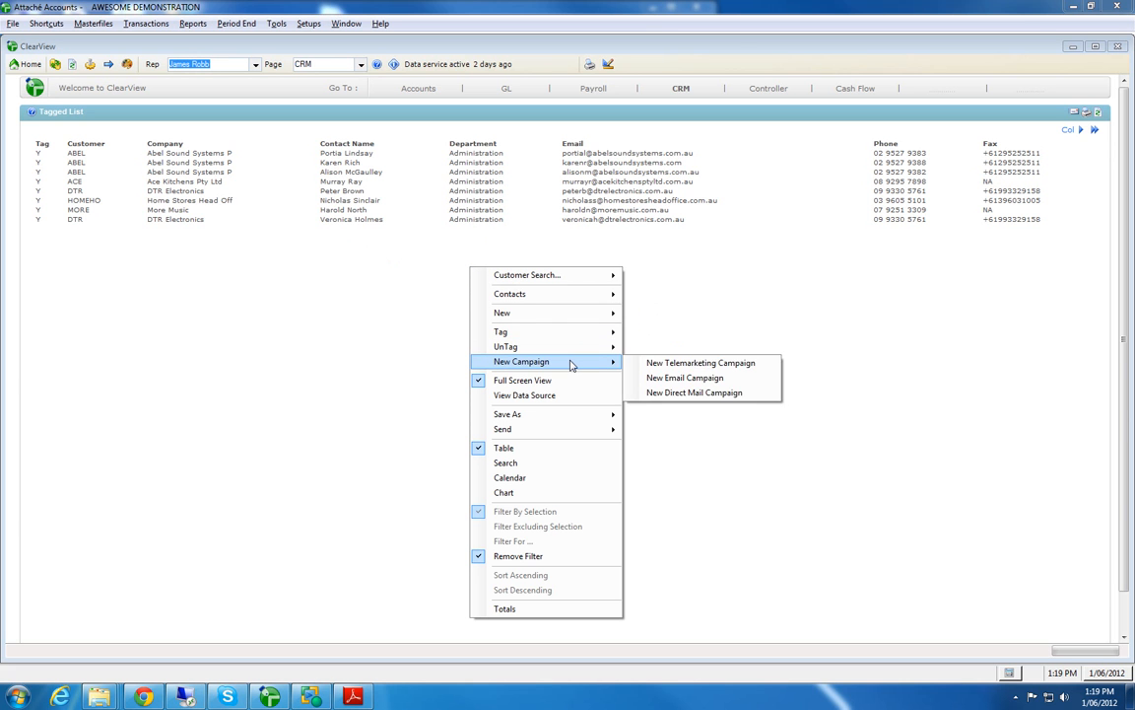
{"action": "left_click", "coordinate": [680, 379]}
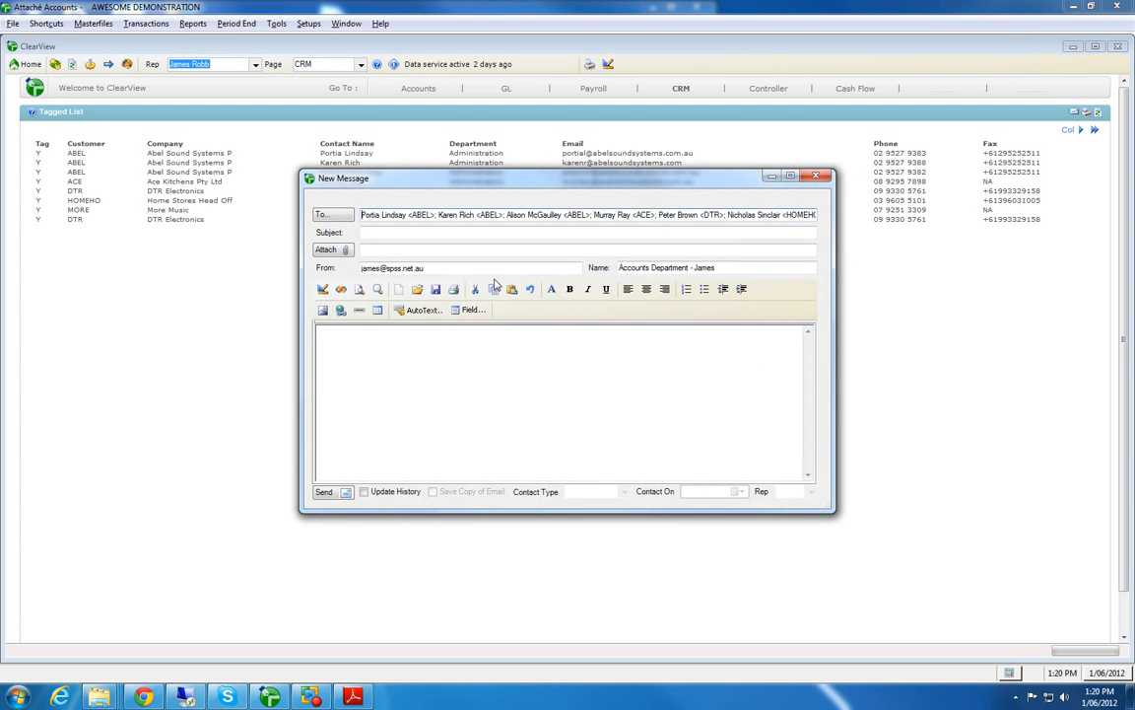
{"action": "left_click", "coordinate": [419, 291]}
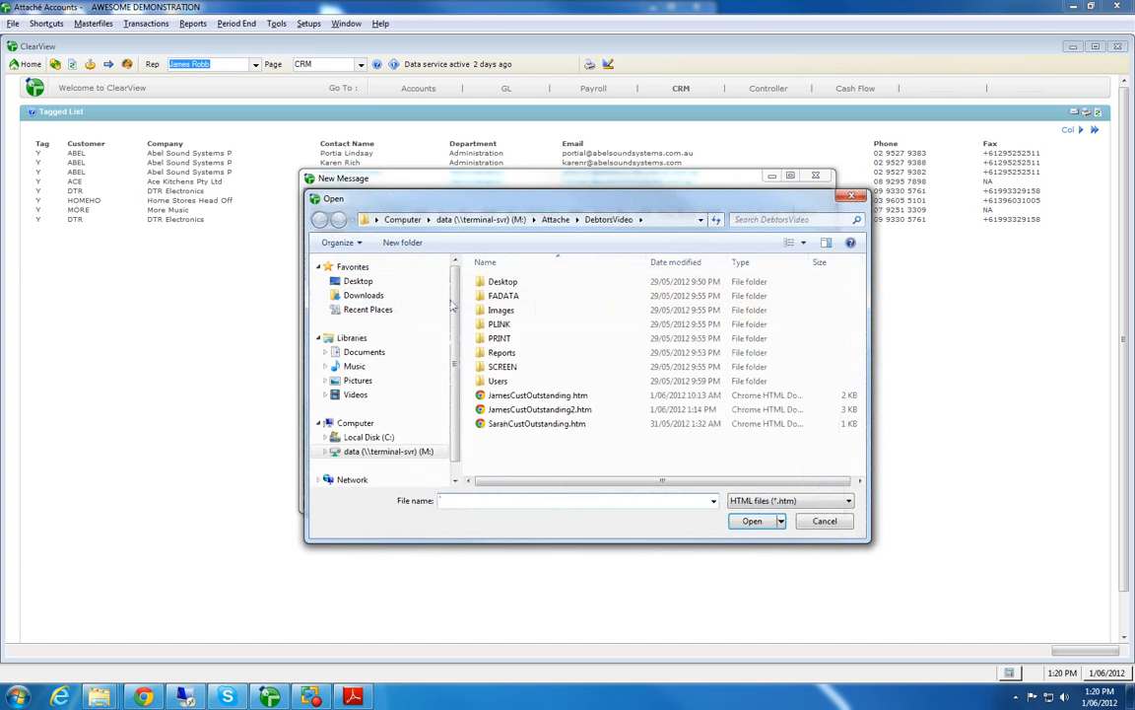
{"action": "left_click", "coordinate": [537, 412]}
{"action": "left_click", "coordinate": [752, 523]}
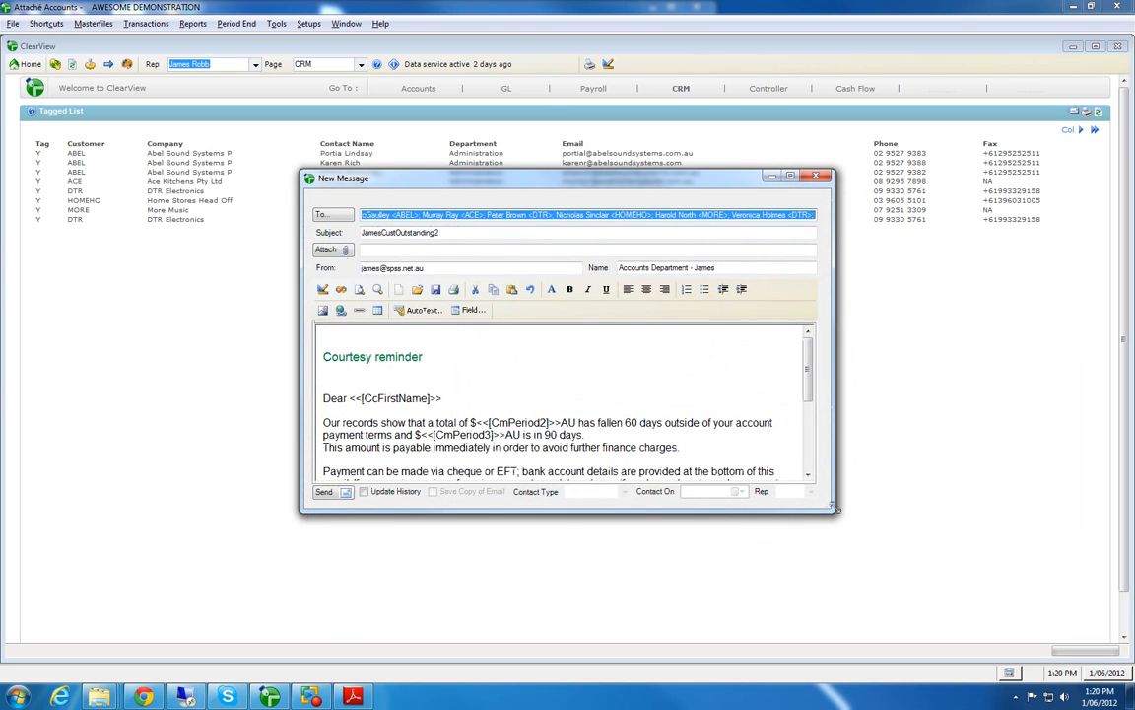
{"action": "left_click_drag", "start_coordinate": [829, 509], "coordinate": [853, 552]}
{"action": "left_click_drag", "start_coordinate": [911, 619], "coordinate": [926, 621]}
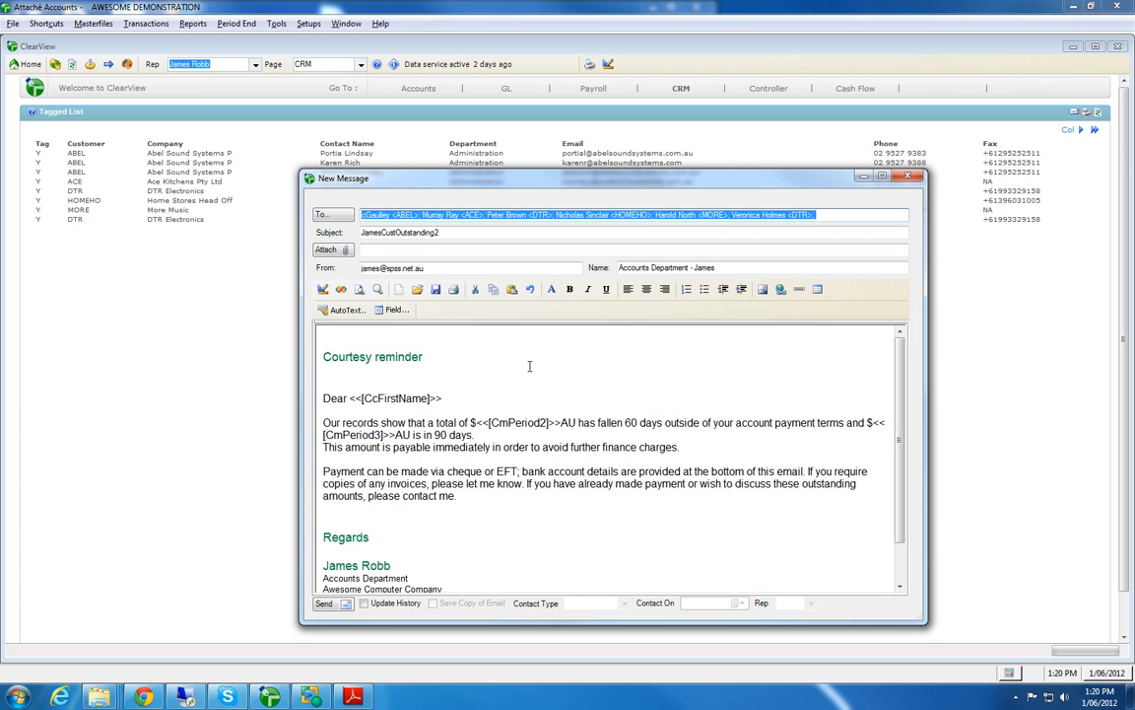
Step: Set the campaign email's subject to "Courtesy Reminder" and preview the message with its merged customer data
{"action": "left_click_drag", "start_coordinate": [440, 233], "coordinate": [334, 235]}
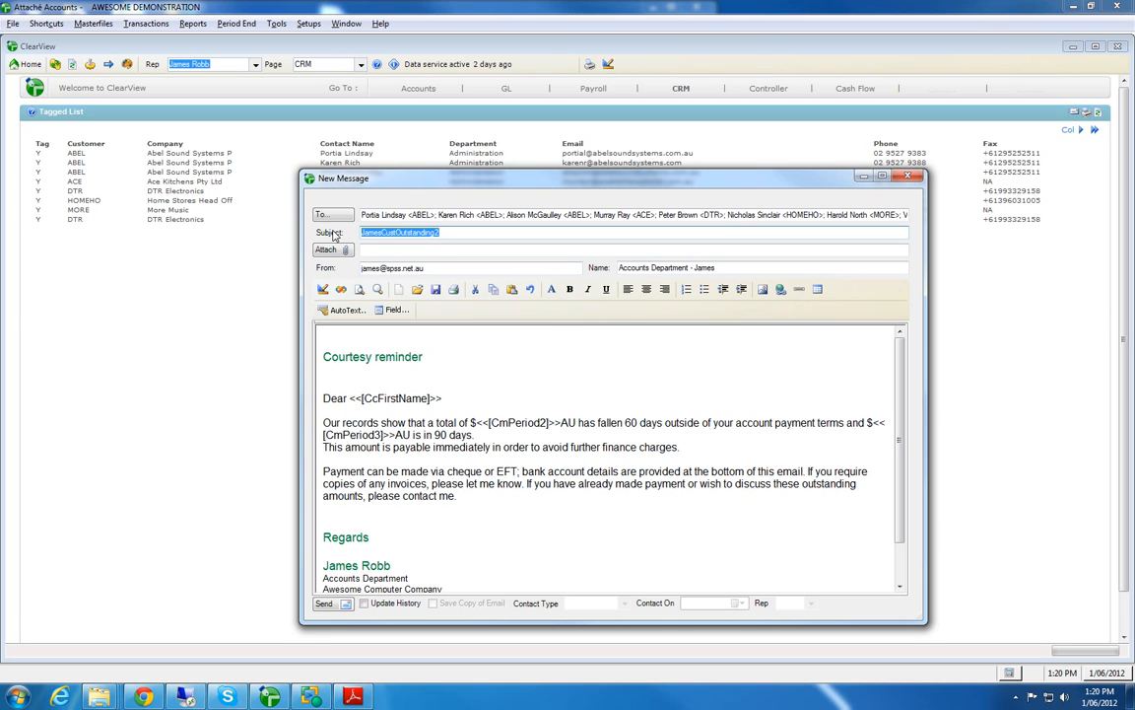
{"action": "type", "text": "Cout"}
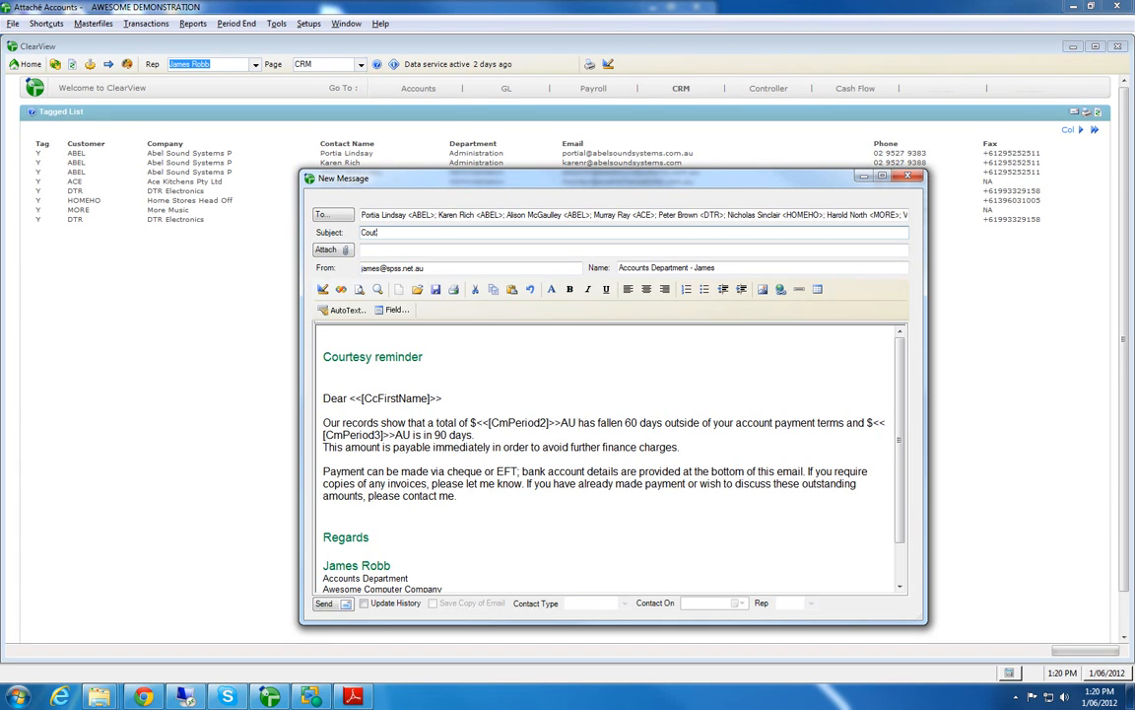
{"action": "key", "text": "BackSpace"}
{"action": "type", "text": "rtesy Reminder"}
{"action": "left_click", "coordinate": [622, 269]}
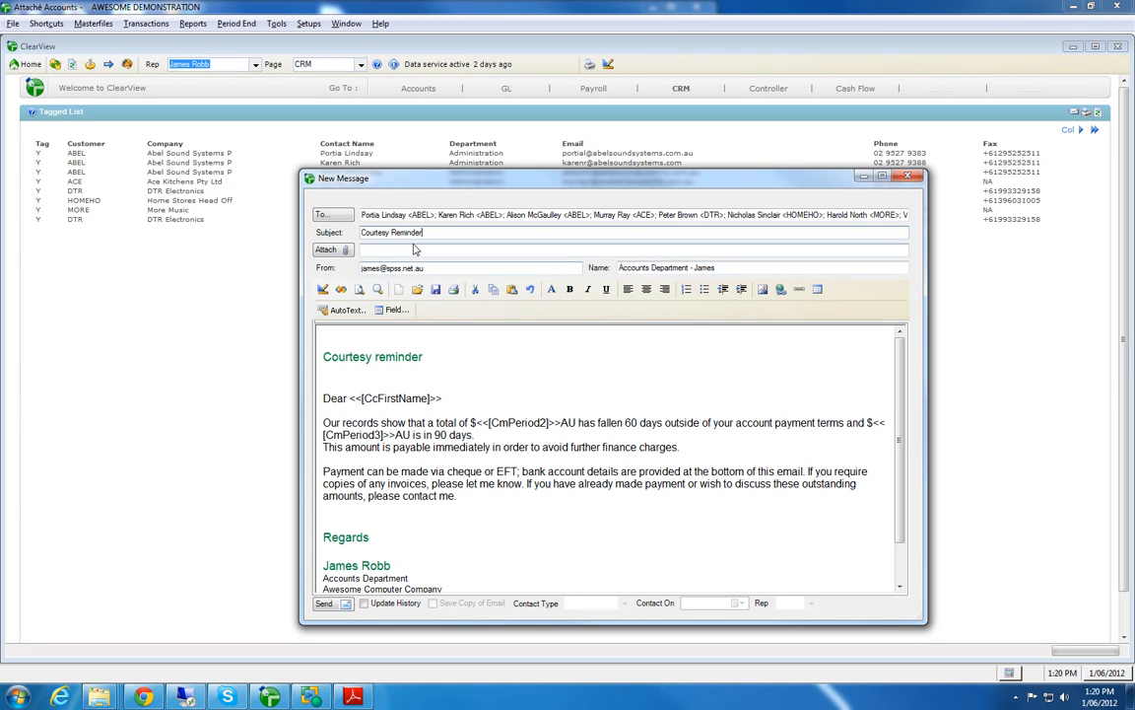
{"action": "left_click", "coordinate": [359, 290]}
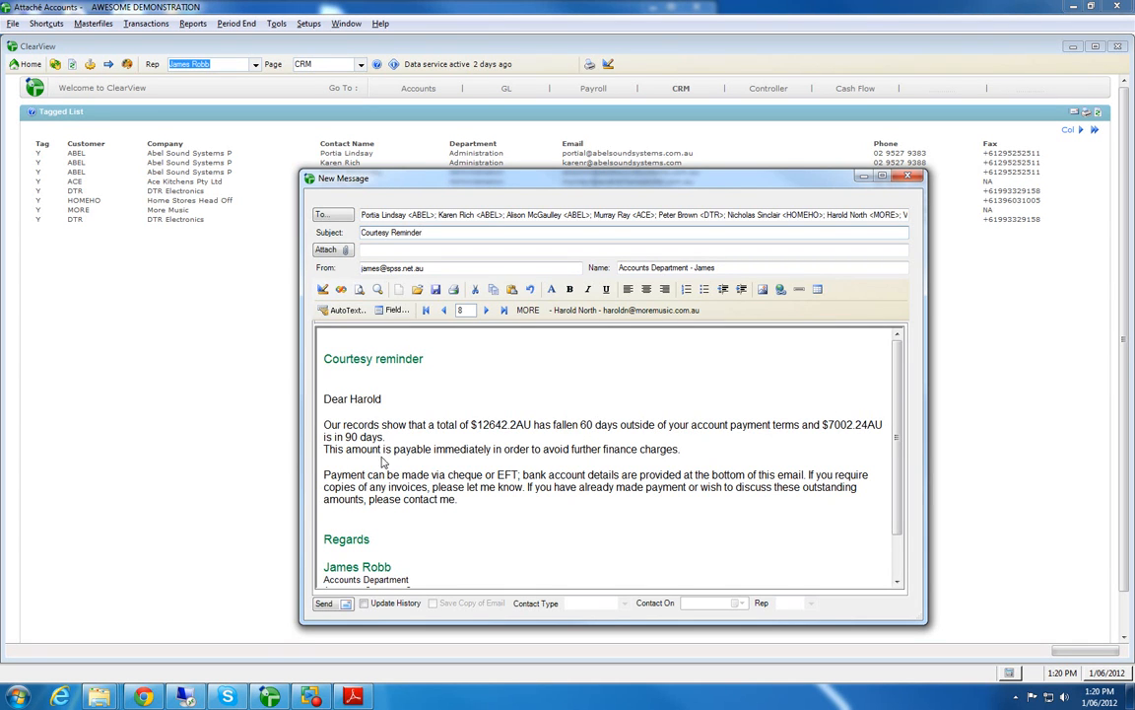
Step: Enlarge the message window and review the merged reminder, including the first recipient's message and message 2
{"action": "left_click", "coordinate": [897, 582]}
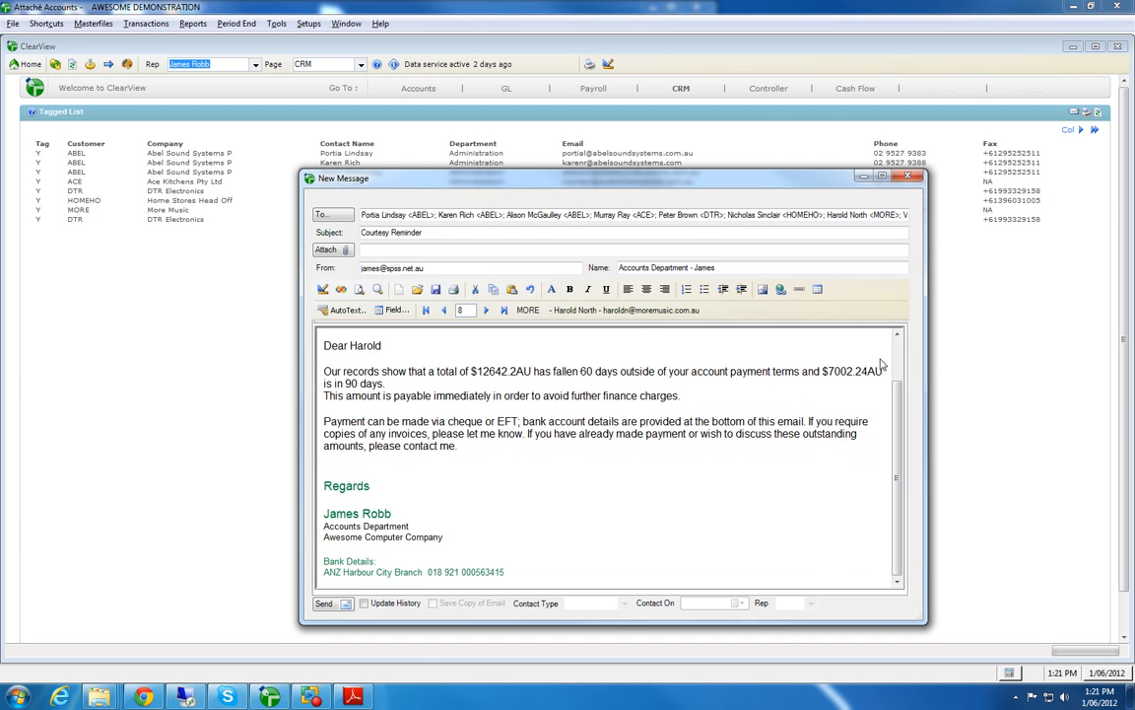
{"action": "left_click", "coordinate": [487, 312]}
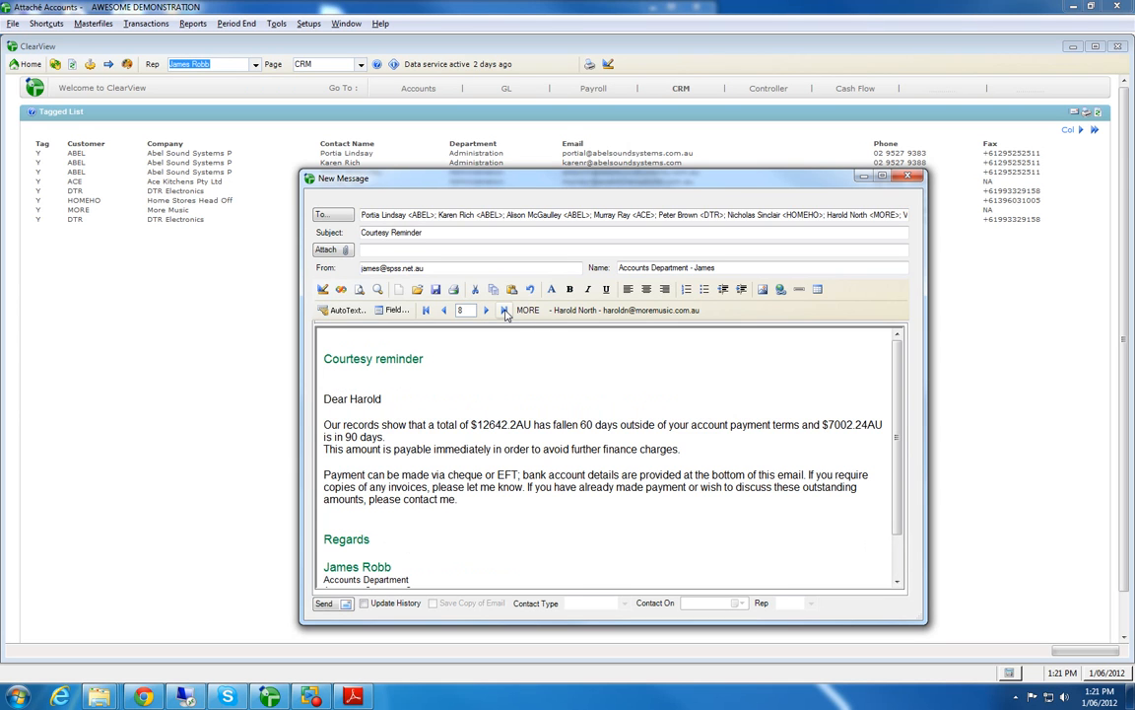
{"action": "left_click_drag", "start_coordinate": [300, 172], "coordinate": [264, 125]}
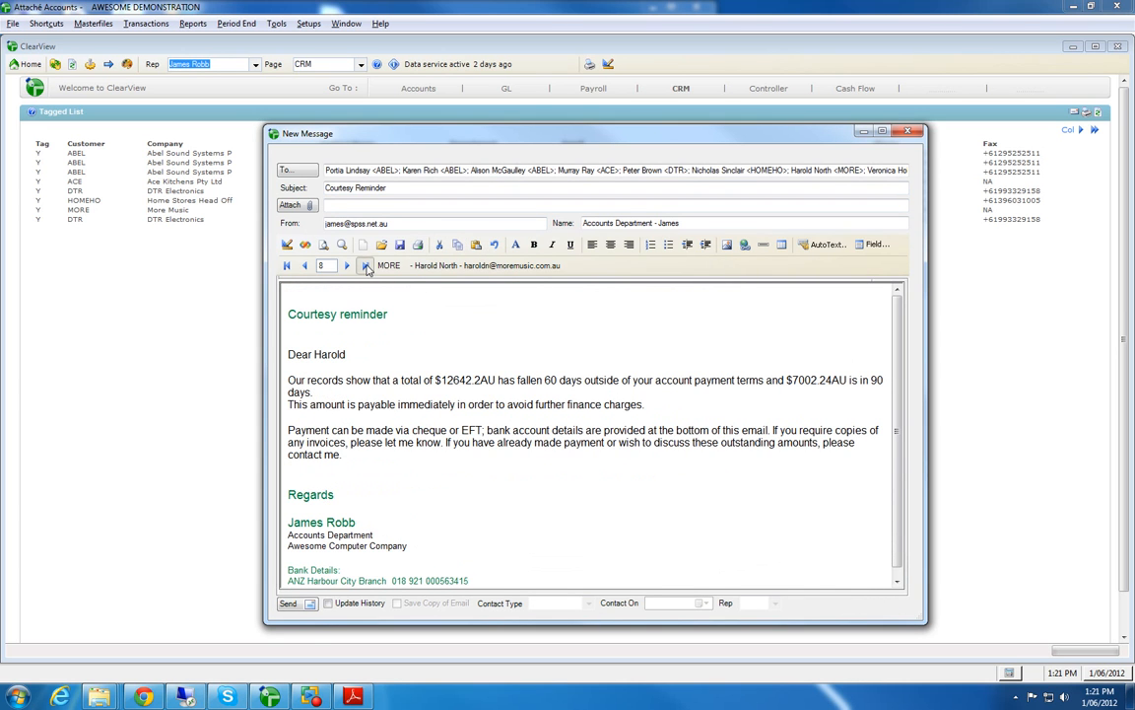
{"action": "left_click", "coordinate": [287, 265]}
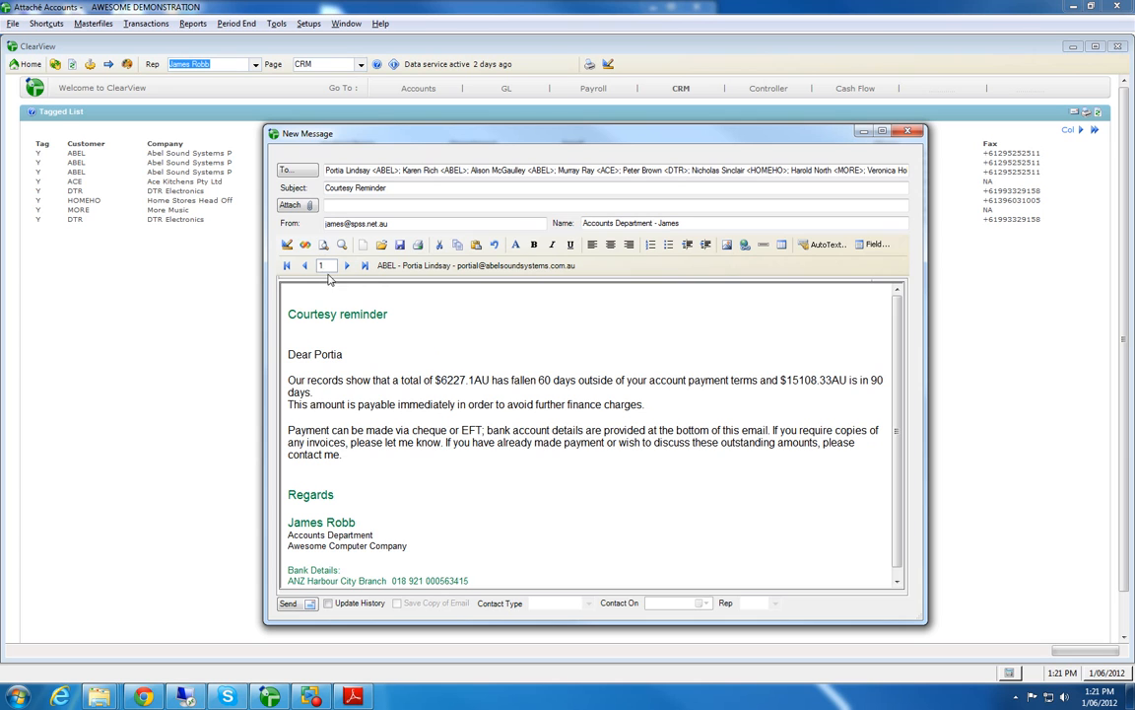
{"action": "left_click_drag", "start_coordinate": [331, 266], "coordinate": [309, 267]}
{"action": "type", "text": "2"}
{"action": "key", "text": "Return"}
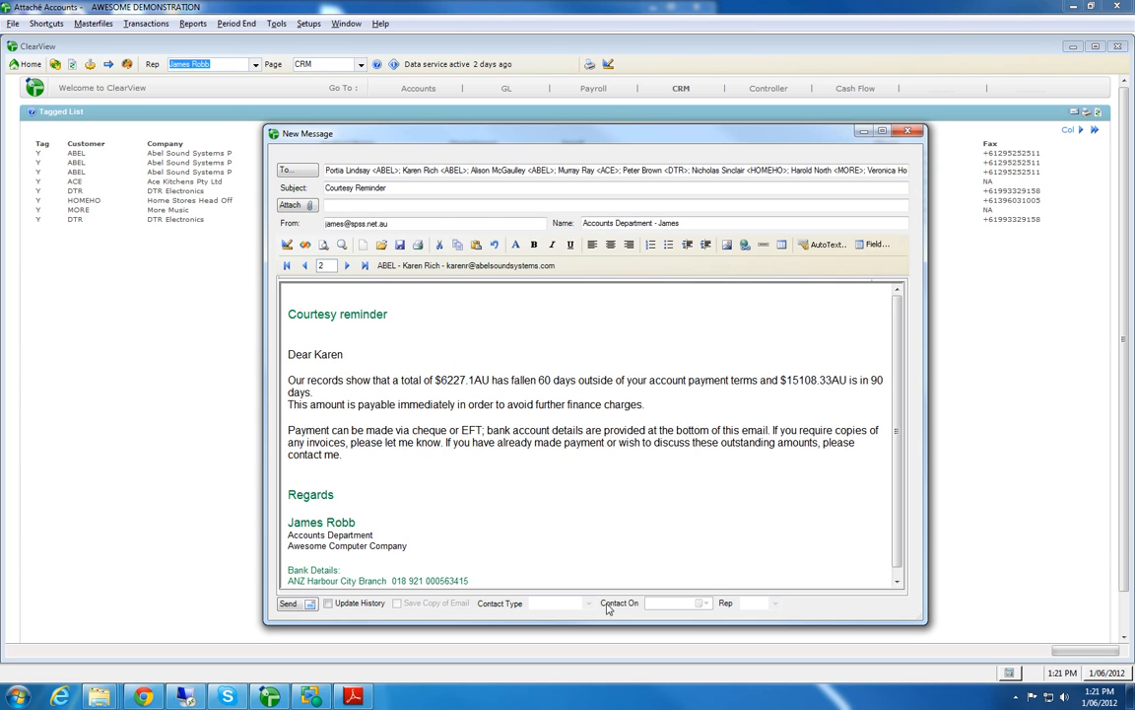
Step: Enable updating the contact history for this email, with contact type Email and sales rep JR
{"action": "left_click", "coordinate": [329, 604]}
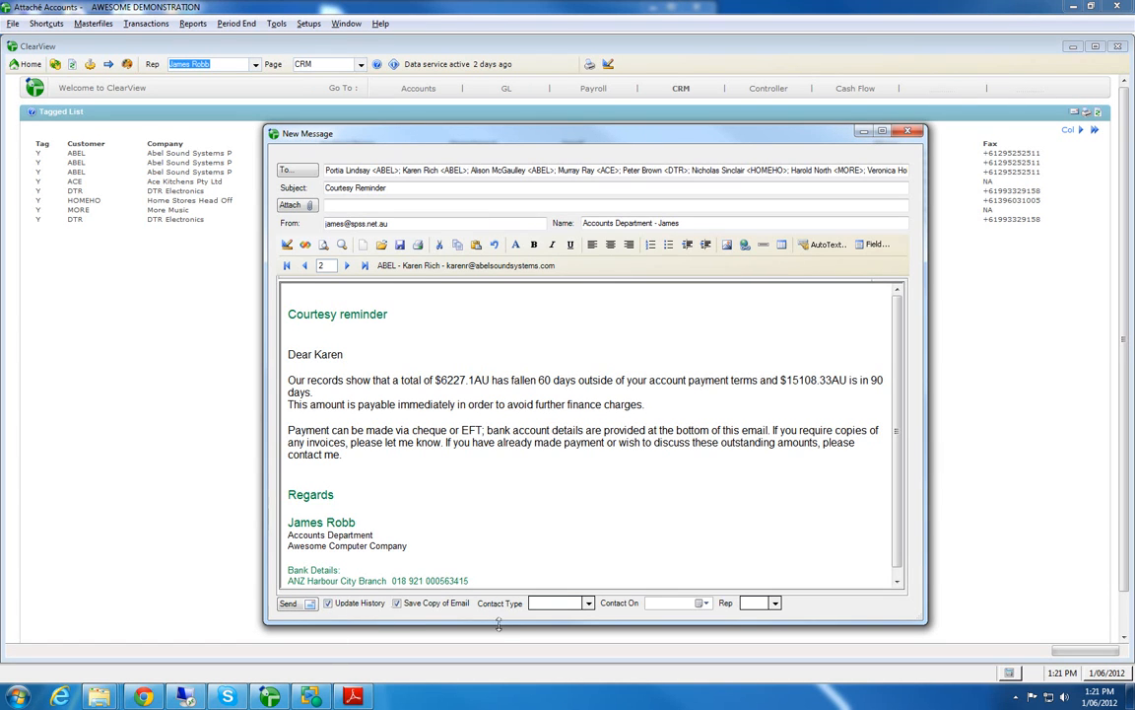
{"action": "left_click", "coordinate": [588, 604]}
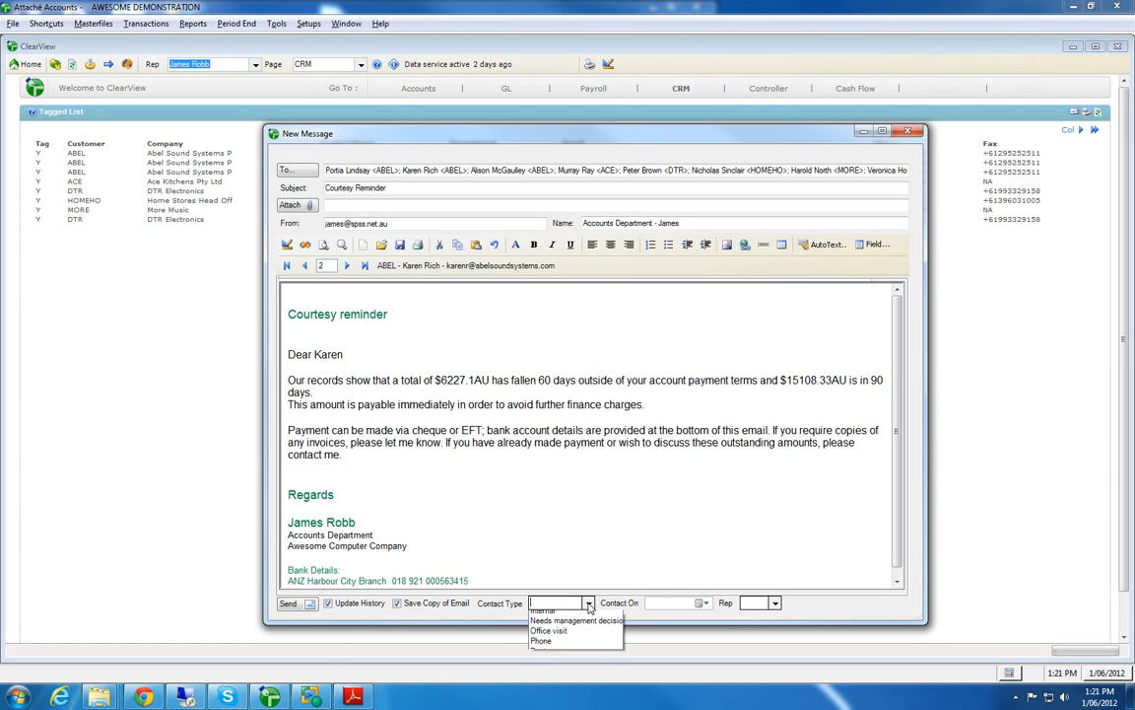
{"action": "left_click", "coordinate": [544, 625]}
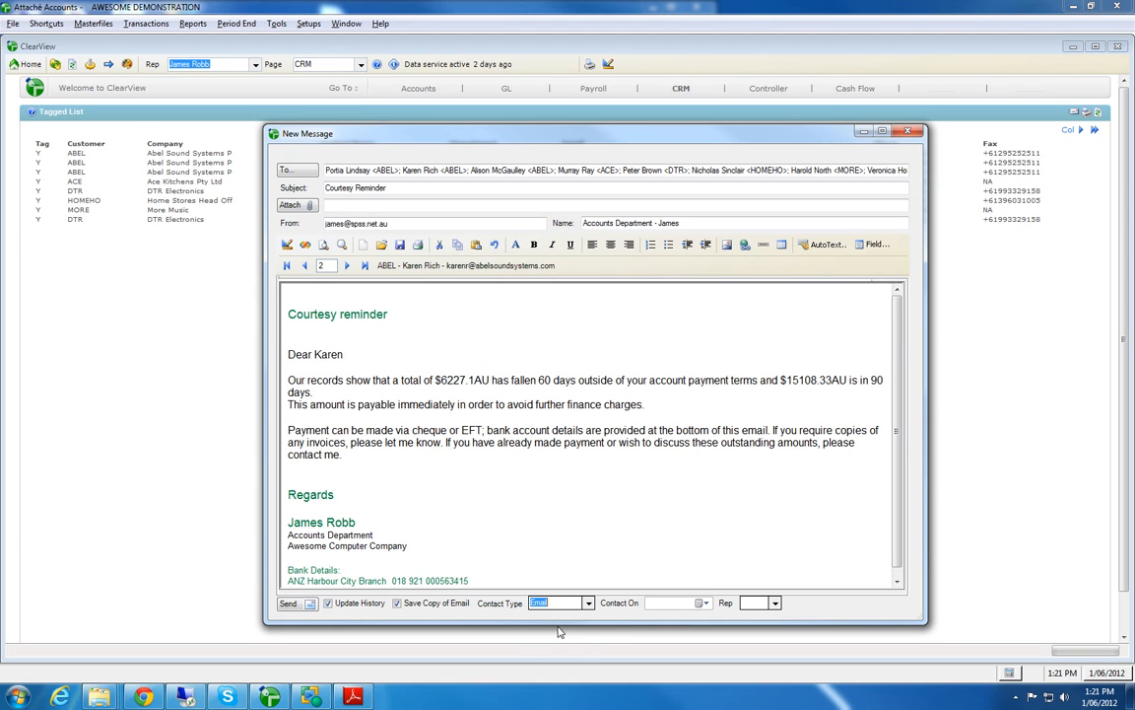
{"action": "left_click", "coordinate": [774, 602]}
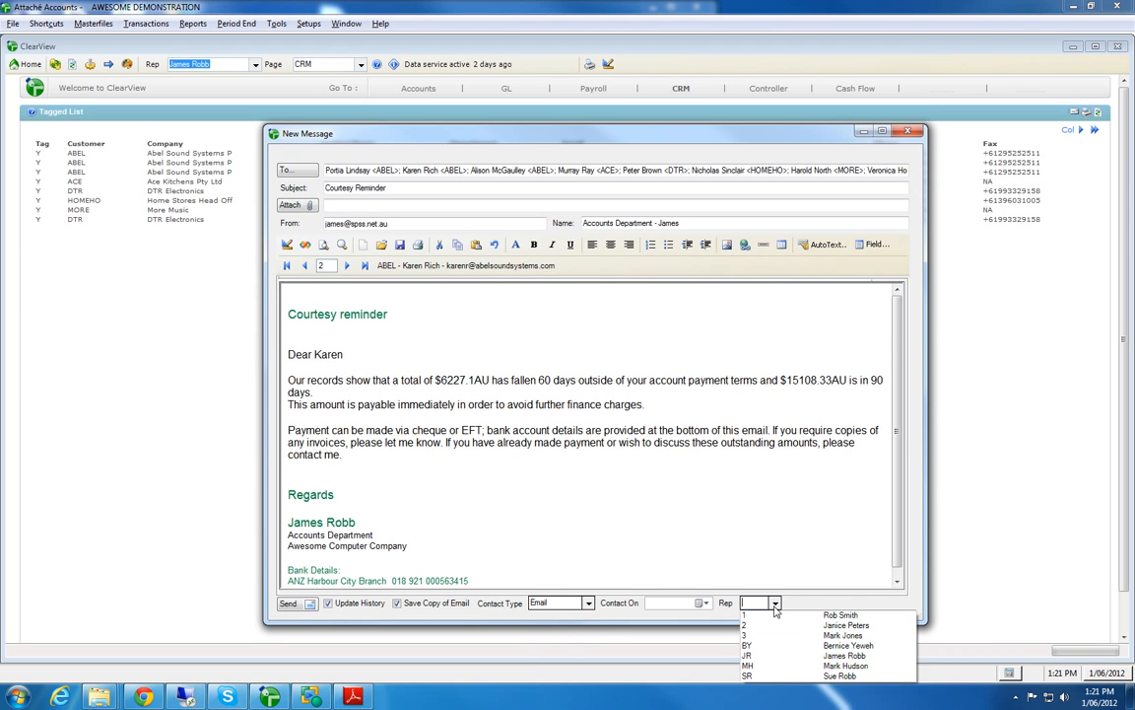
{"action": "left_click", "coordinate": [747, 654]}
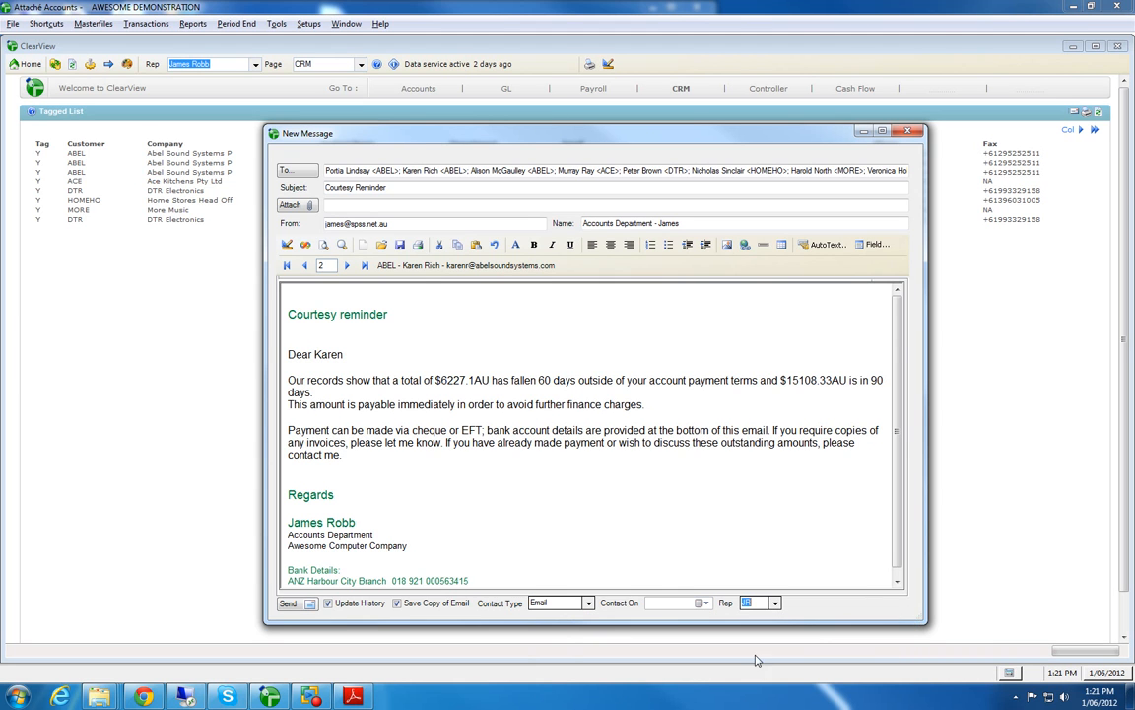
Step: Send the campaign email, proceeding without a next contact date, and close the message window
{"action": "left_click", "coordinate": [288, 603]}
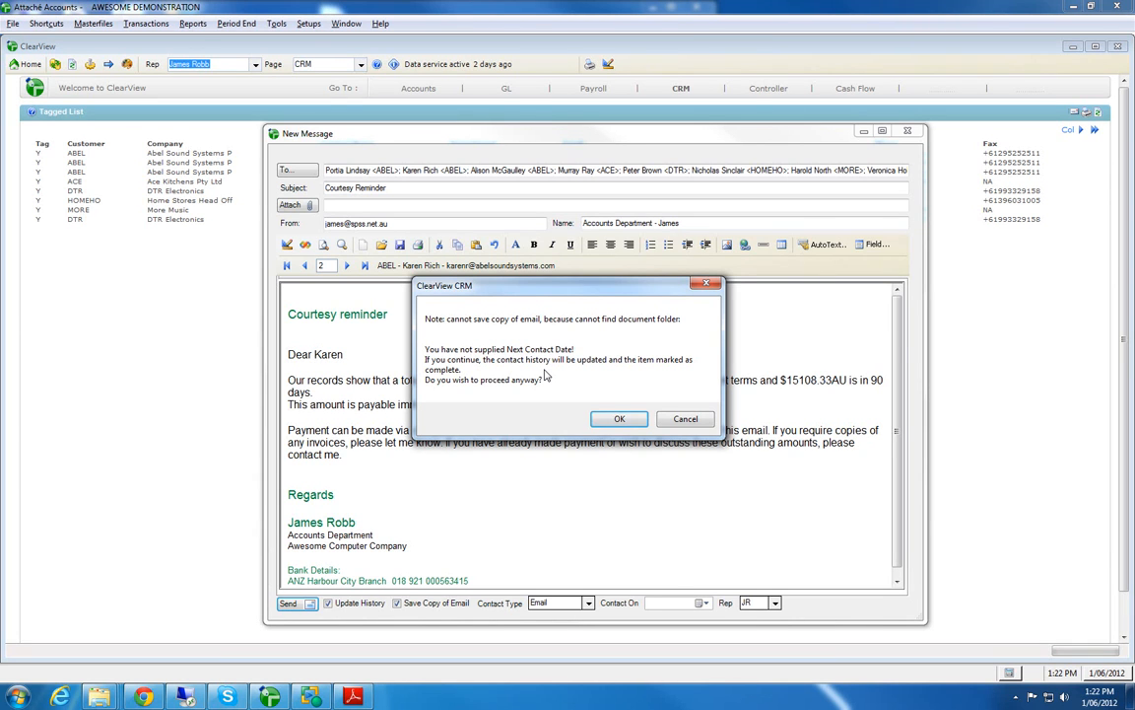
{"action": "left_click", "coordinate": [619, 419]}
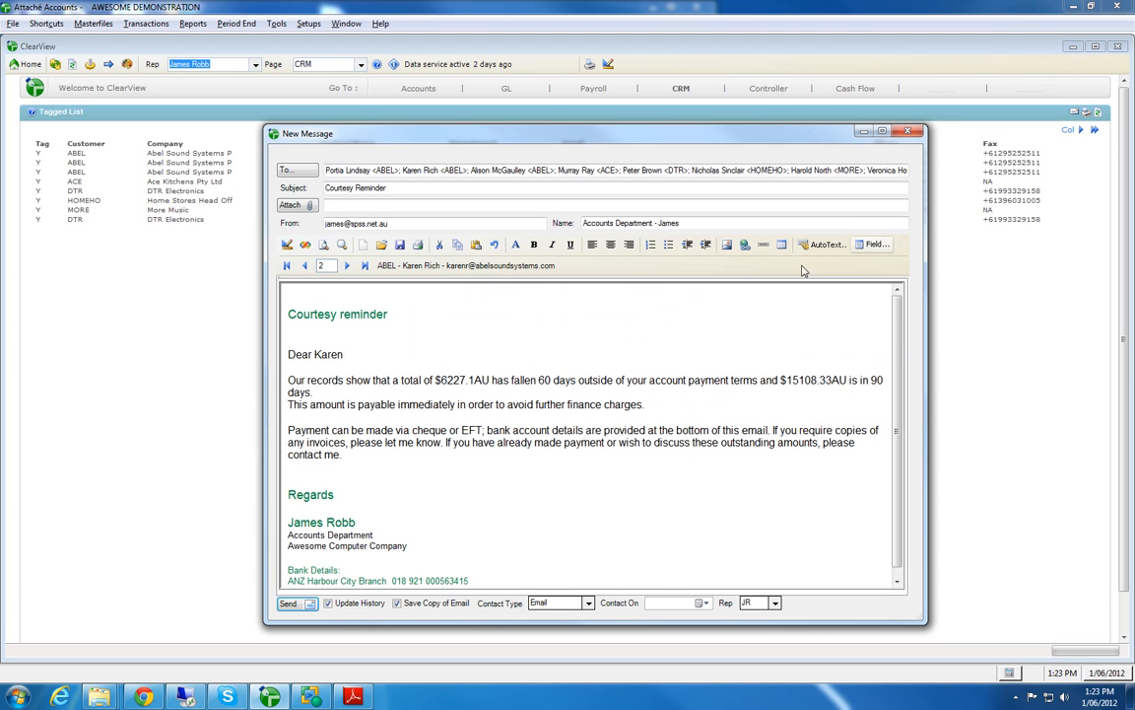
{"action": "left_click", "coordinate": [907, 131]}
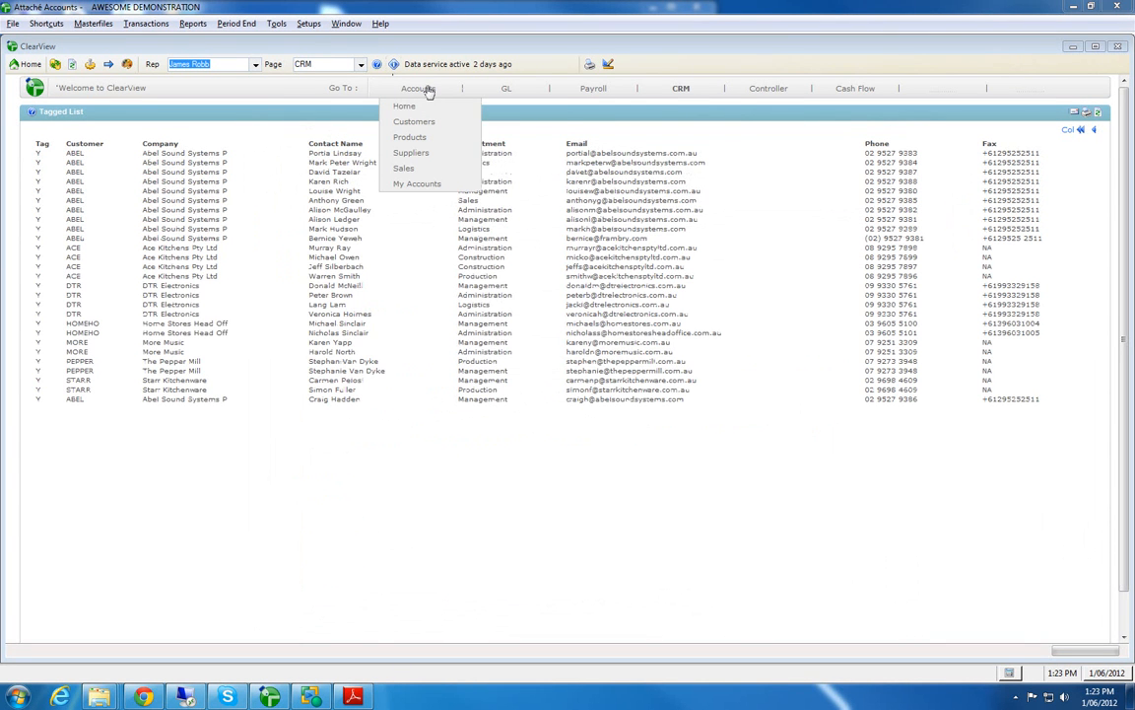
Step: Leave the Tagged List and return to the CRM home page with the to-do list
{"action": "left_click", "coordinate": [680, 89]}
{"action": "mouse_move", "coordinate": [685, 96]}
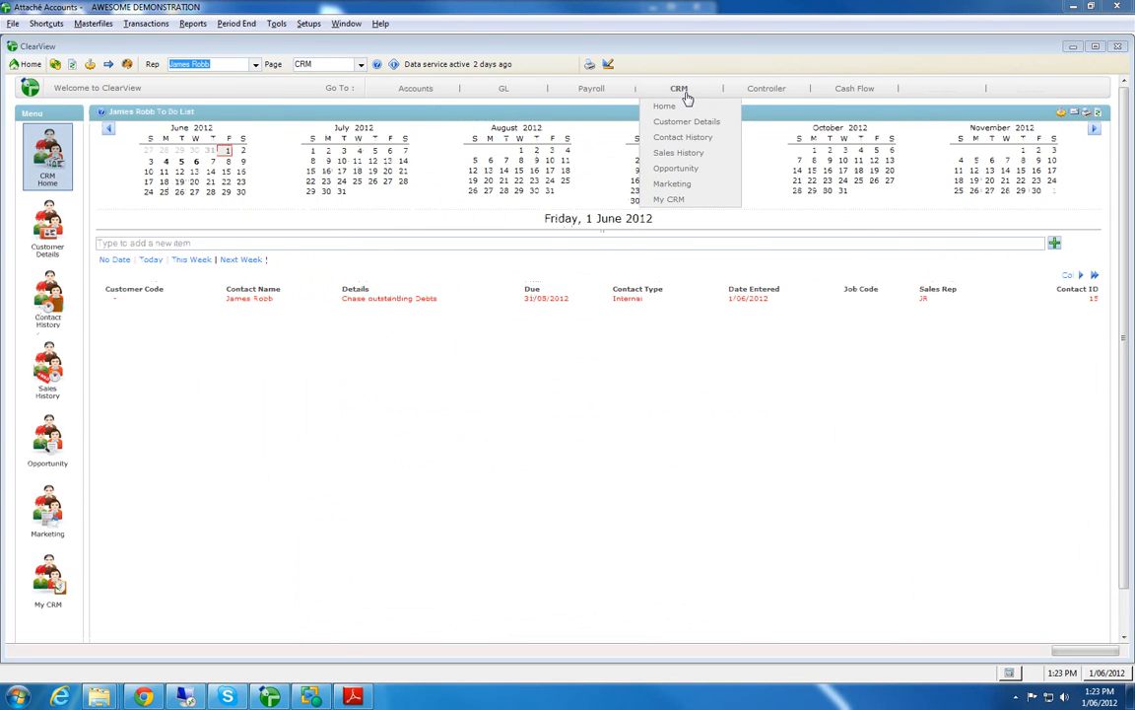